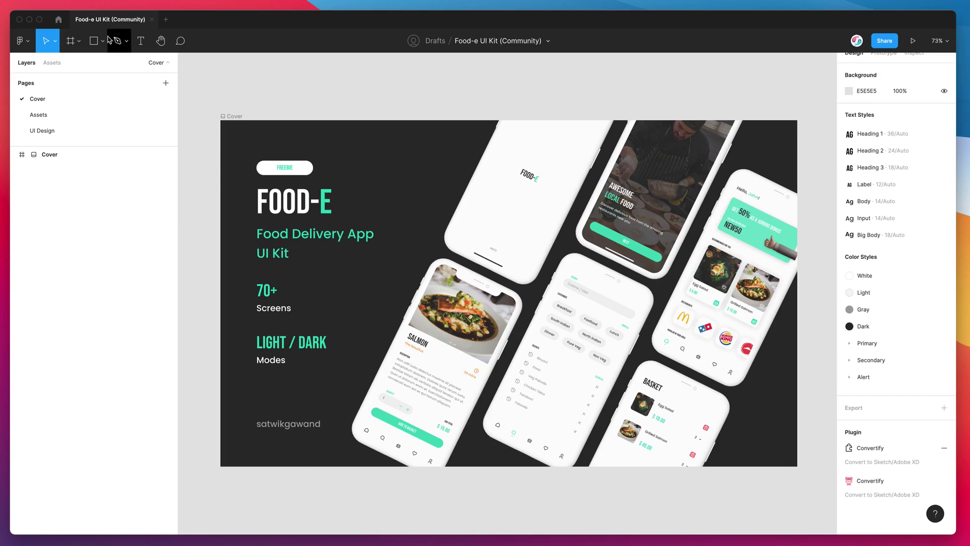
Step: Leave the Convertify Community search results and return to the Food-e UI Kit (Community) file
click(58, 20)
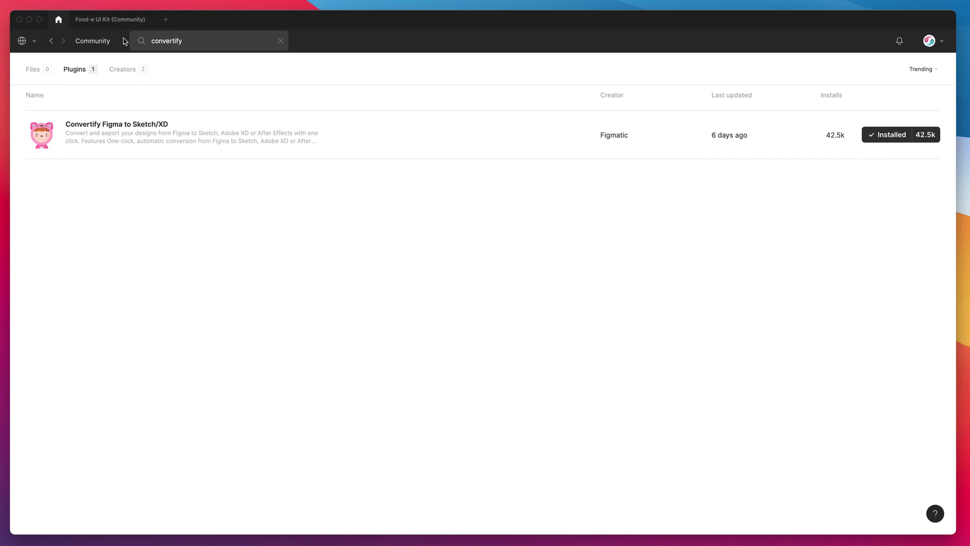
click(108, 21)
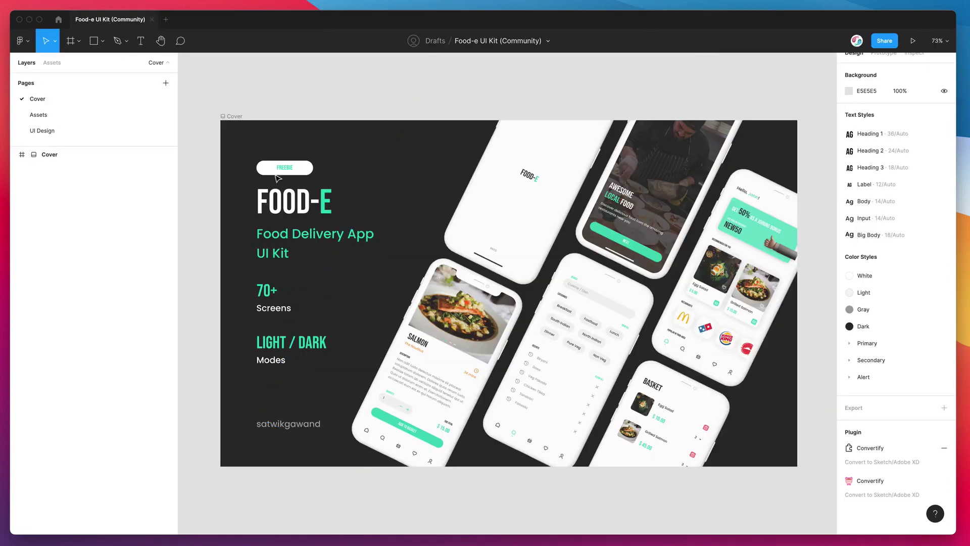
click(83, 115)
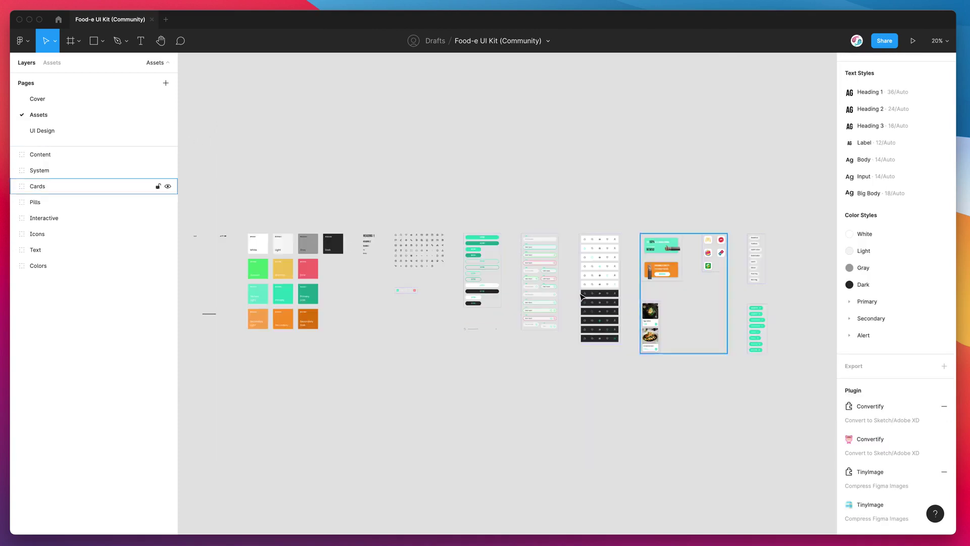
click(325, 255)
key(Escape)
click(83, 132)
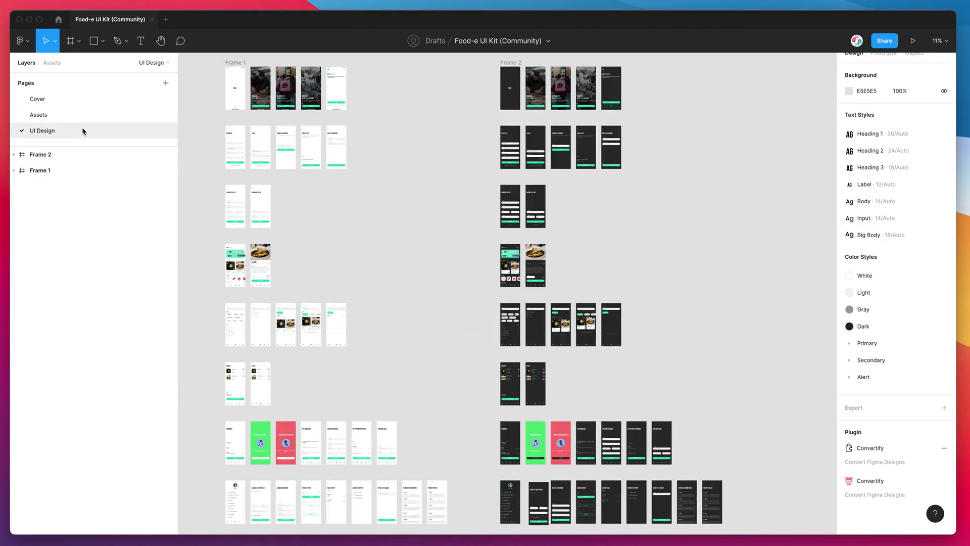
click(44, 104)
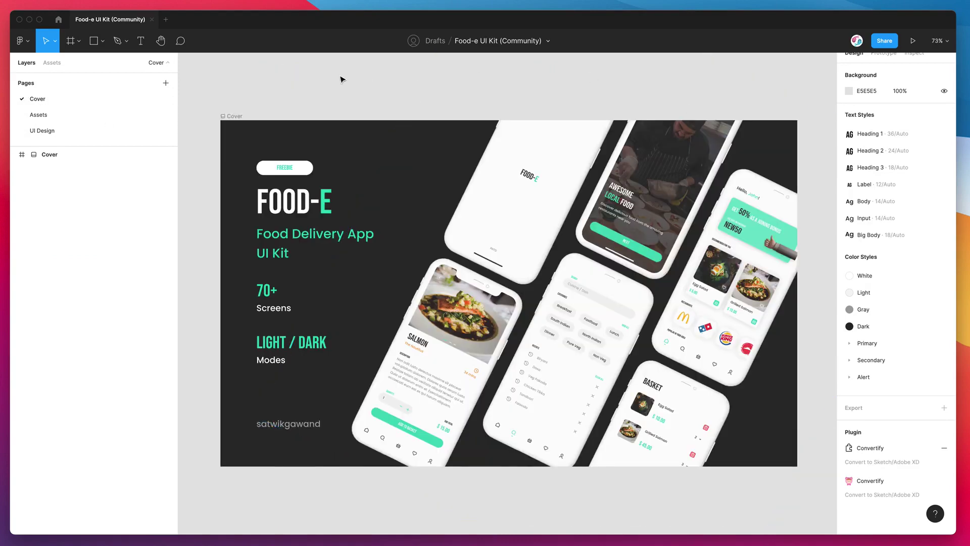
Step: Launch Convertify Figma to Sketch/XD from the canvas Plugins menu and move its window aside
right_click(310, 77)
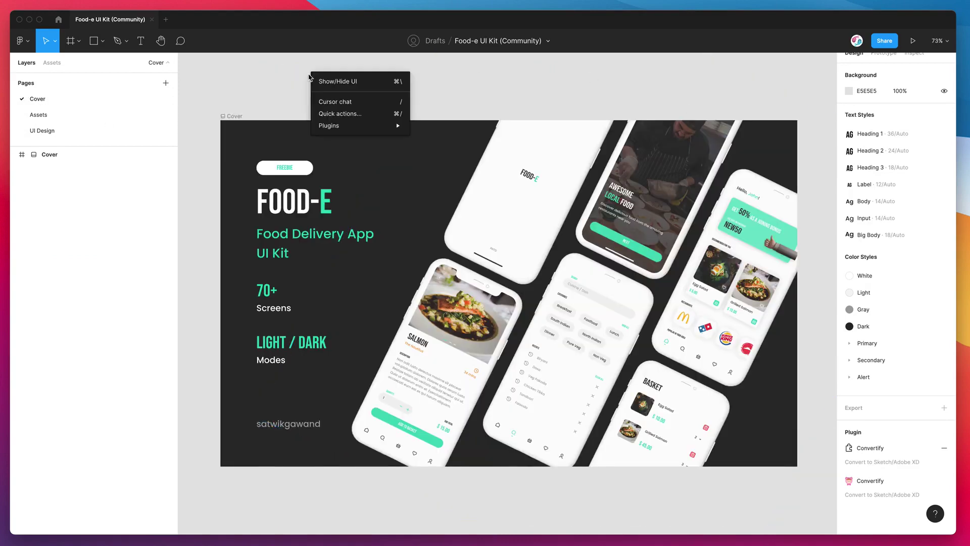
mouse_move(346, 125)
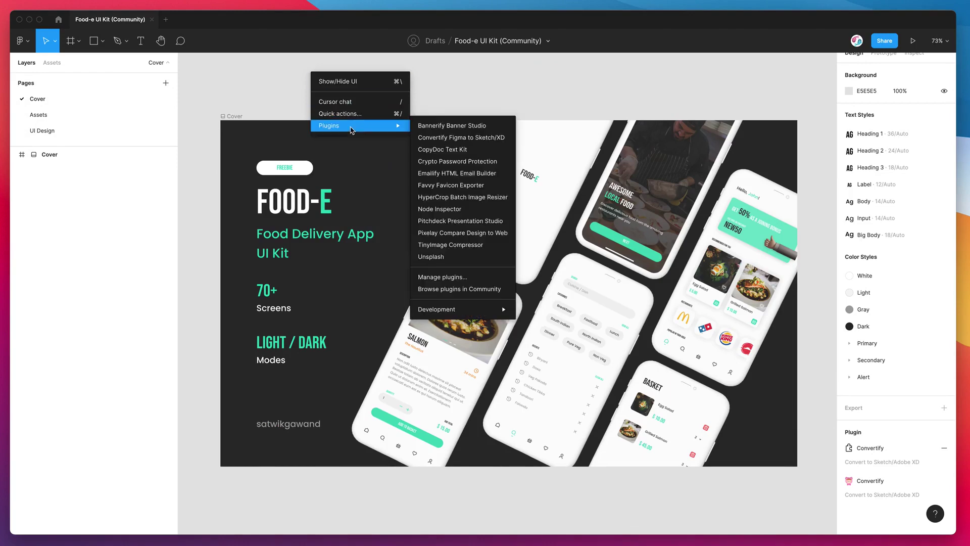
click(441, 138)
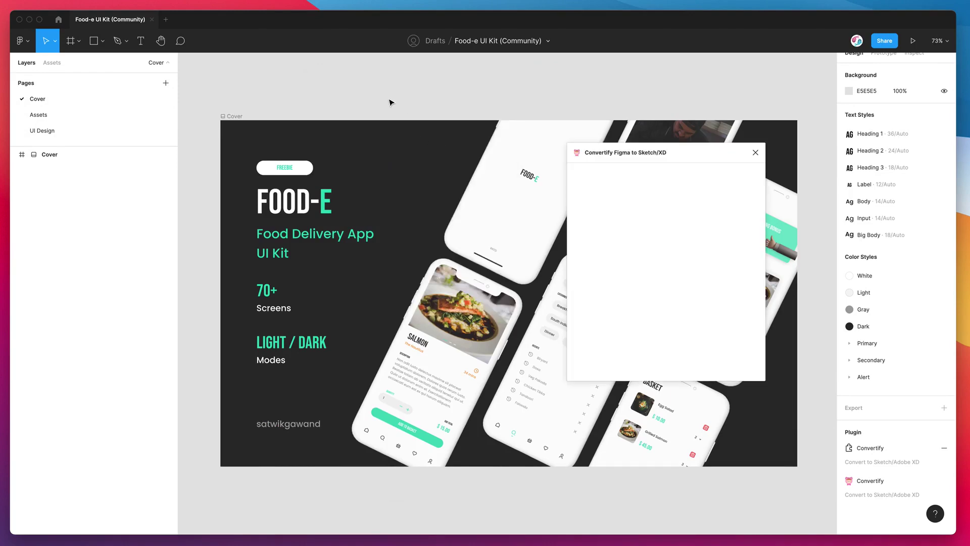
drag(676, 152, 689, 101)
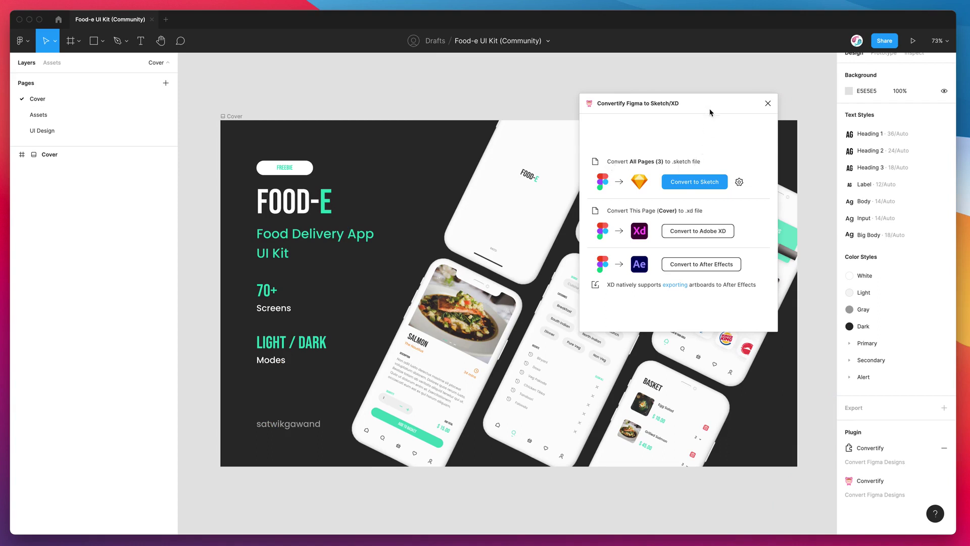
Step: Open Convertify's Sketch Export Settings: Sketch 70+, components as Symbols, all three pages included
drag(711, 105, 708, 96)
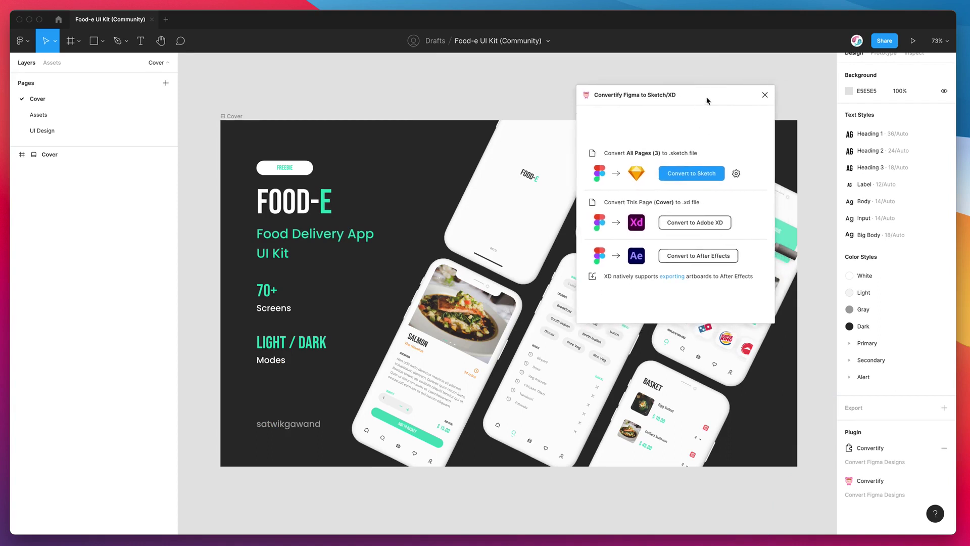
click(736, 173)
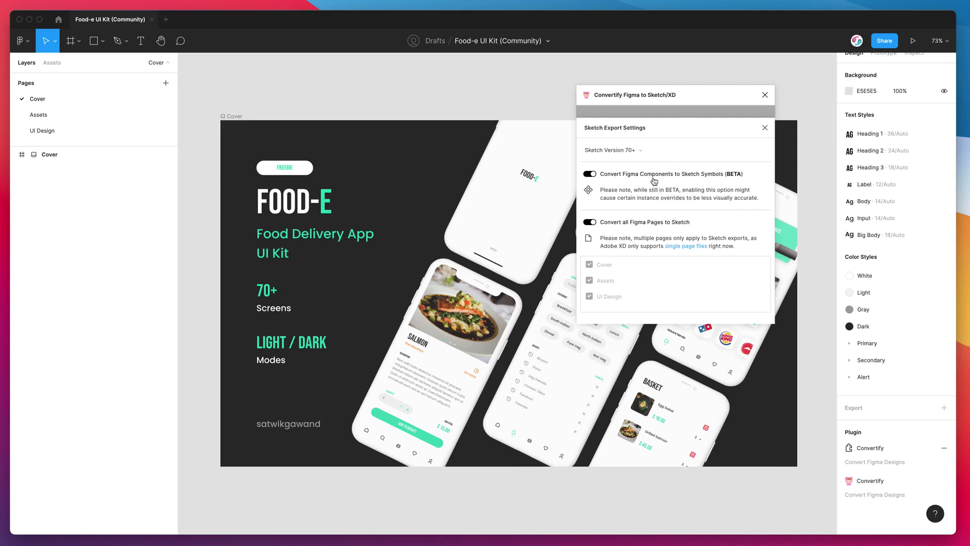
Step: Close the export settings and convert all three pages into a Sketch file
click(766, 128)
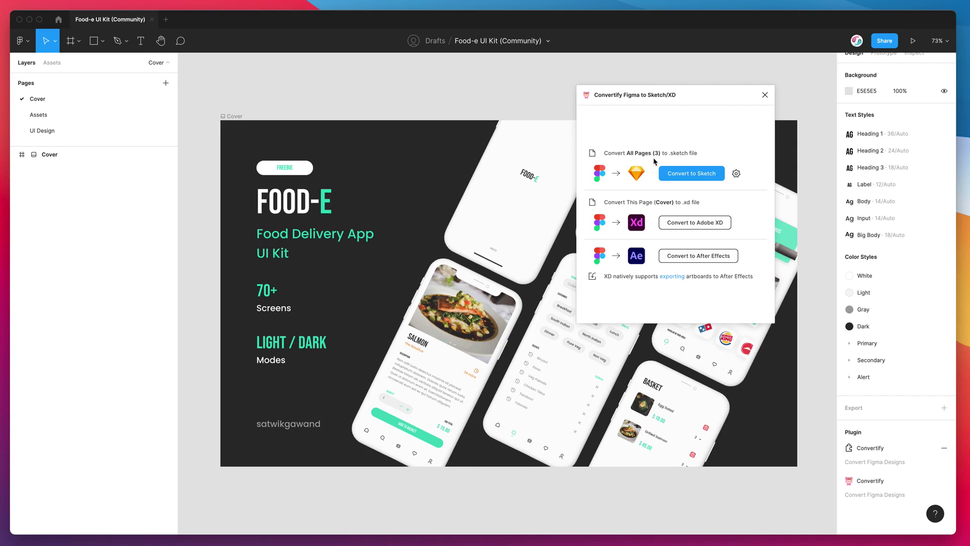
click(682, 174)
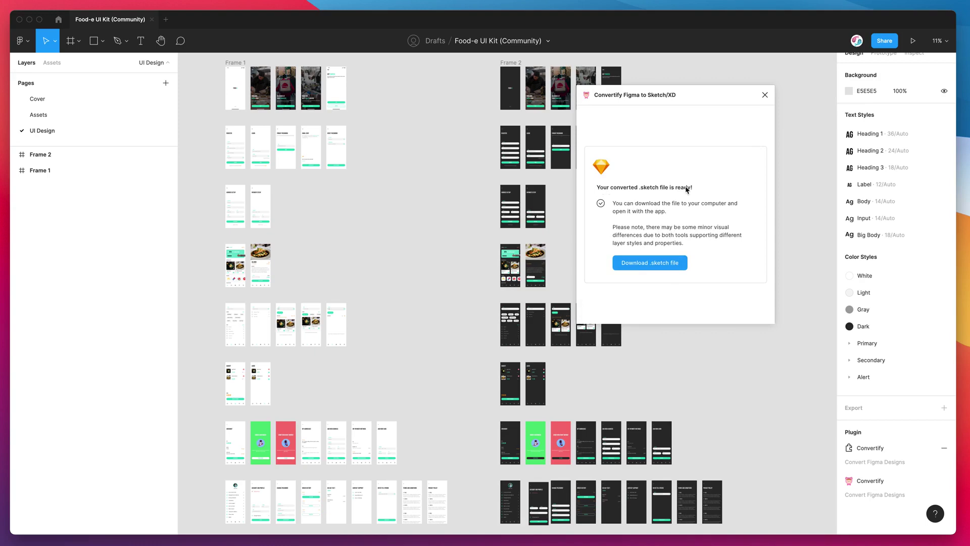
Step: Download the converted .sketch file and save it to the Desktop
click(643, 265)
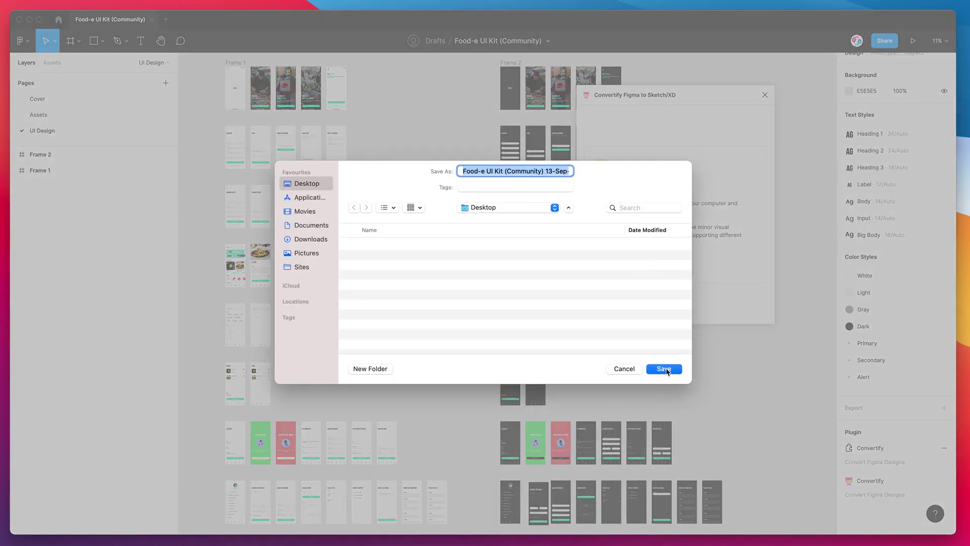
click(668, 371)
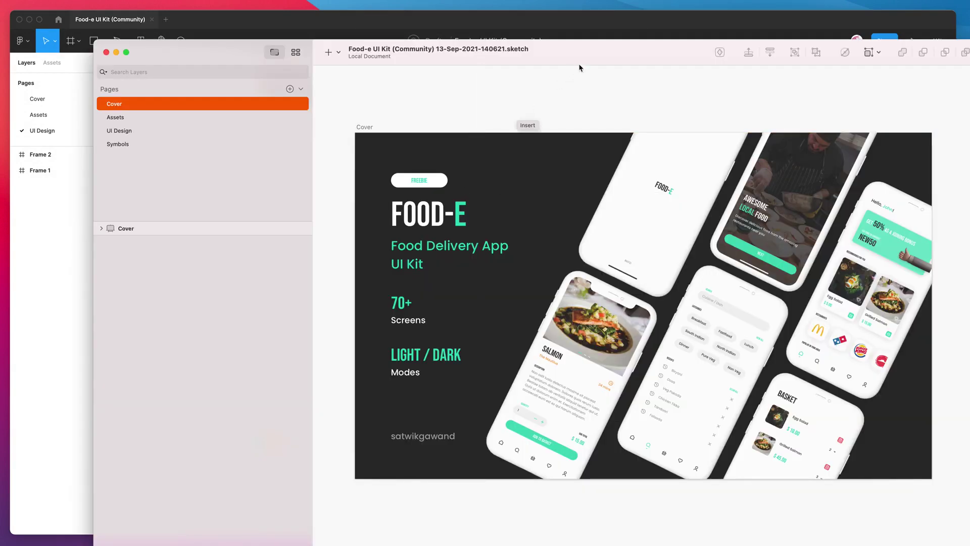
Step: Move and resize the Sketch window so the inspector and Cover artwork are visible
drag(581, 55, 520, 45)
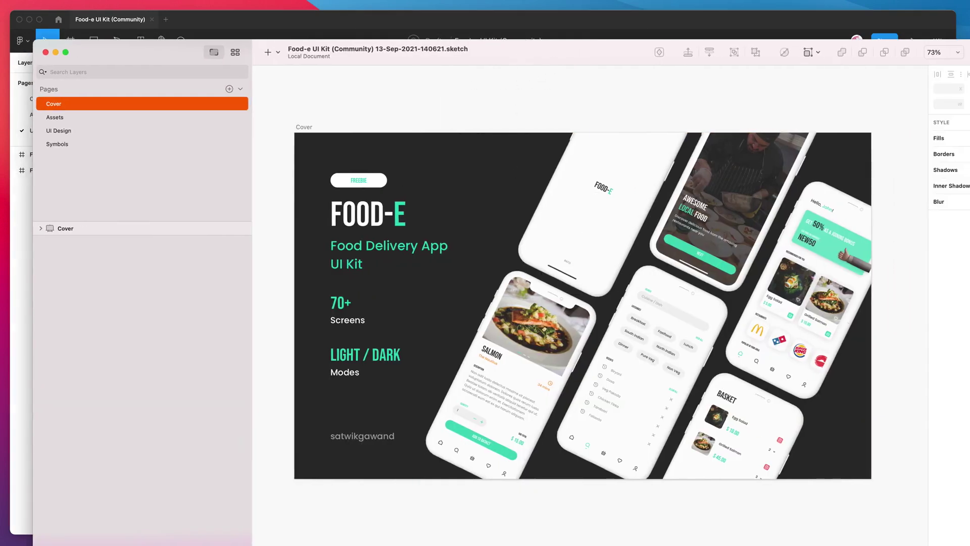
double_click(884, 43)
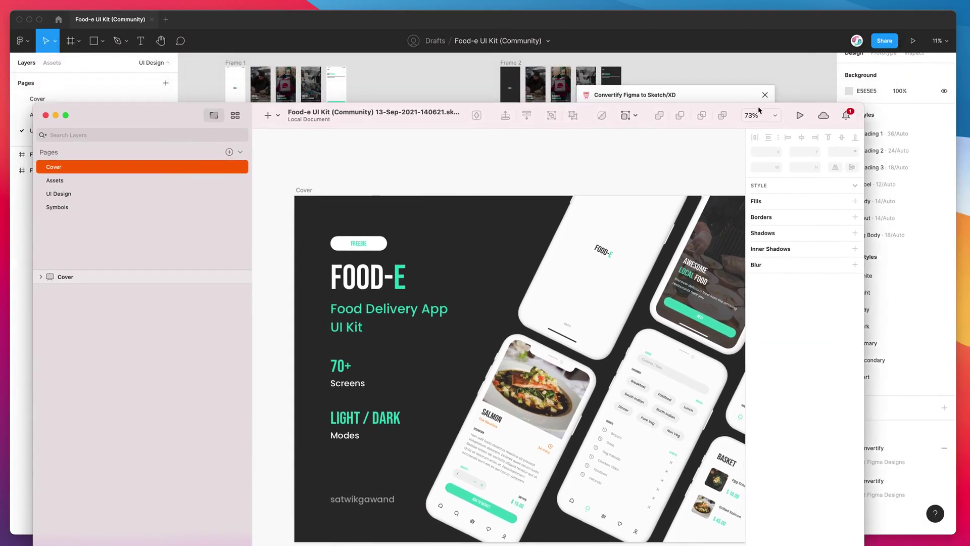
mouse_move(732, 76)
mouse_down()
mouse_move(736, 25)
mouse_move(733, 54)
mouse_move(750, 32)
mouse_up()
scroll(530, 203, right, 2)
scroll(465, 189, right, 2)
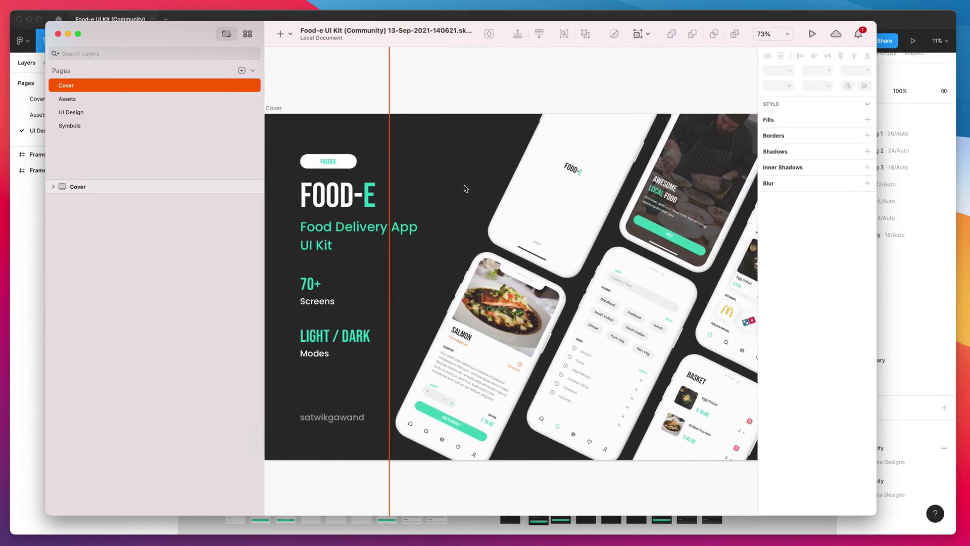
Step: Select the FREEBIE button symbol on the Cover, then view the Assets and UI Design pages
click(340, 226)
click(337, 196)
click(327, 162)
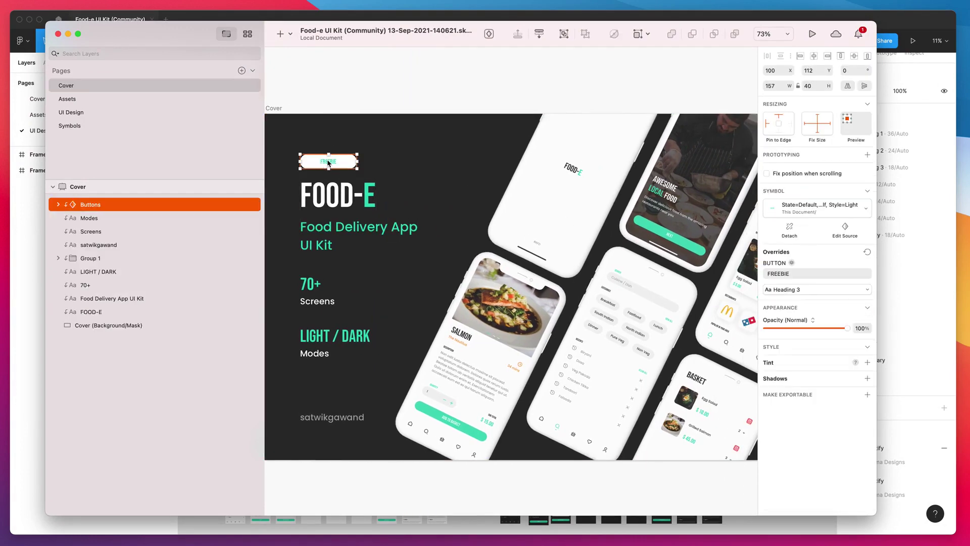
click(70, 99)
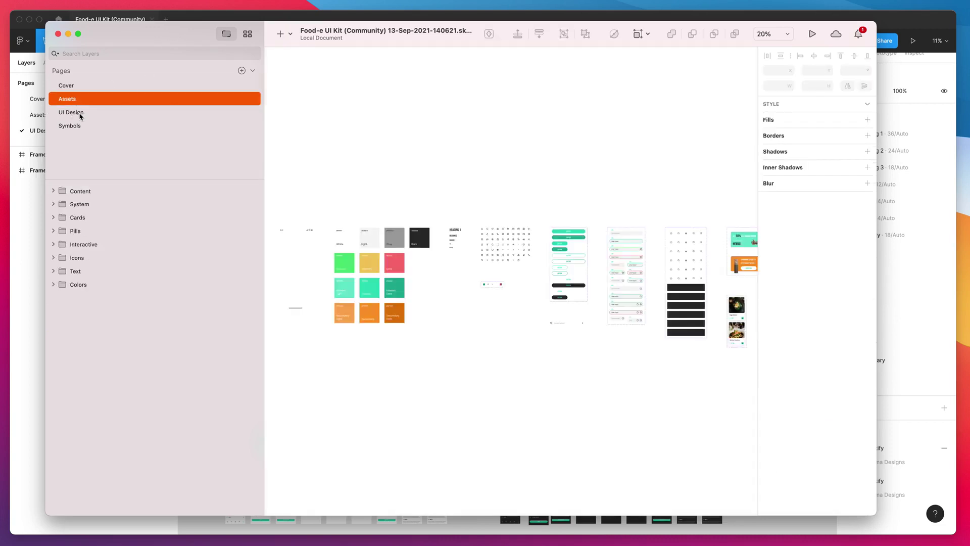
click(80, 114)
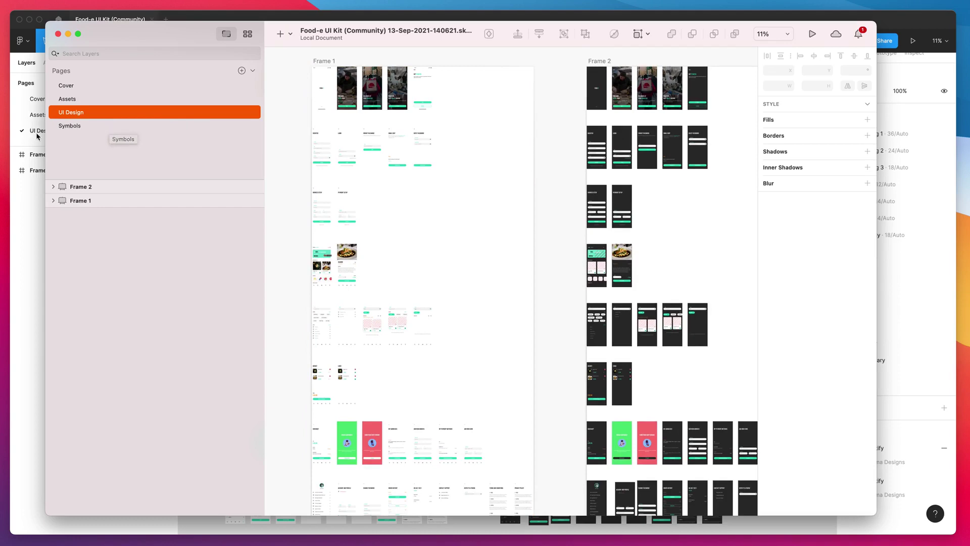
Step: Browse the Symbols page's navigation bar, input field and button symbols and their variants
click(71, 128)
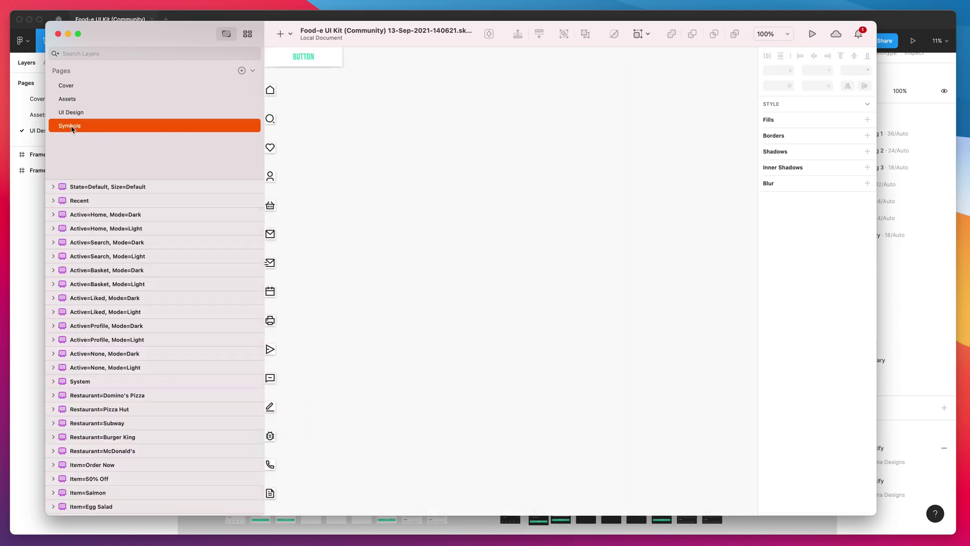
scroll(453, 189, up, 2)
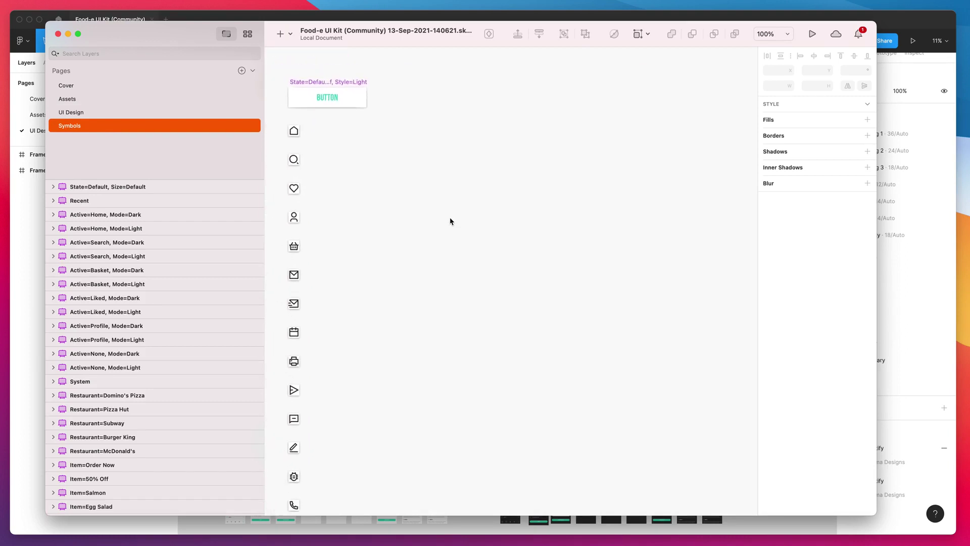
scroll(451, 221, down, 10)
scroll(451, 221, down, 15)
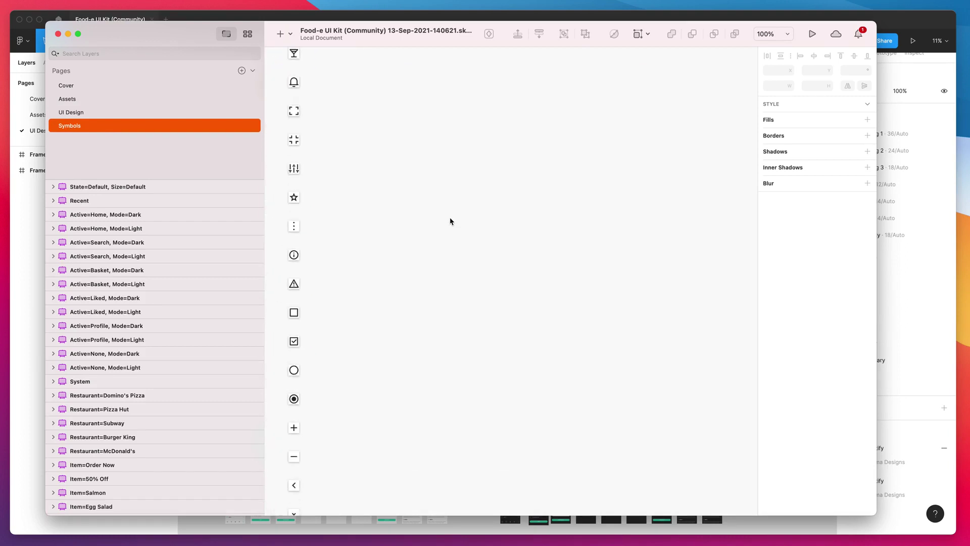
scroll(451, 221, down, 1)
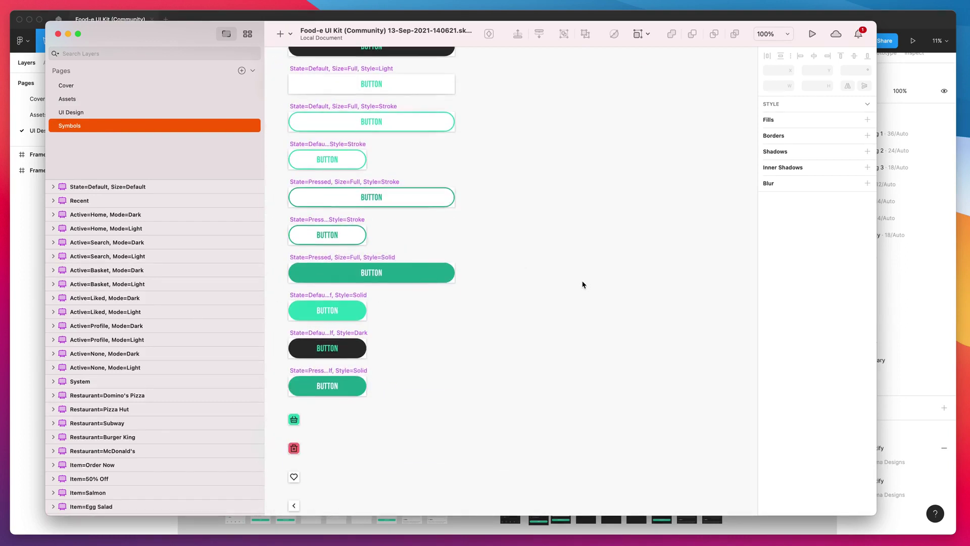
scroll(583, 284, down, 15)
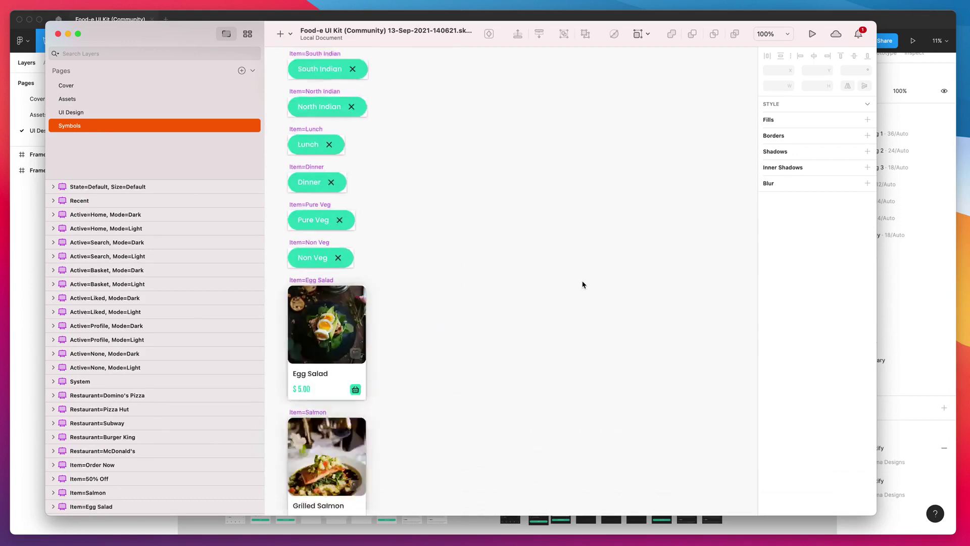
scroll(583, 285, down, 15)
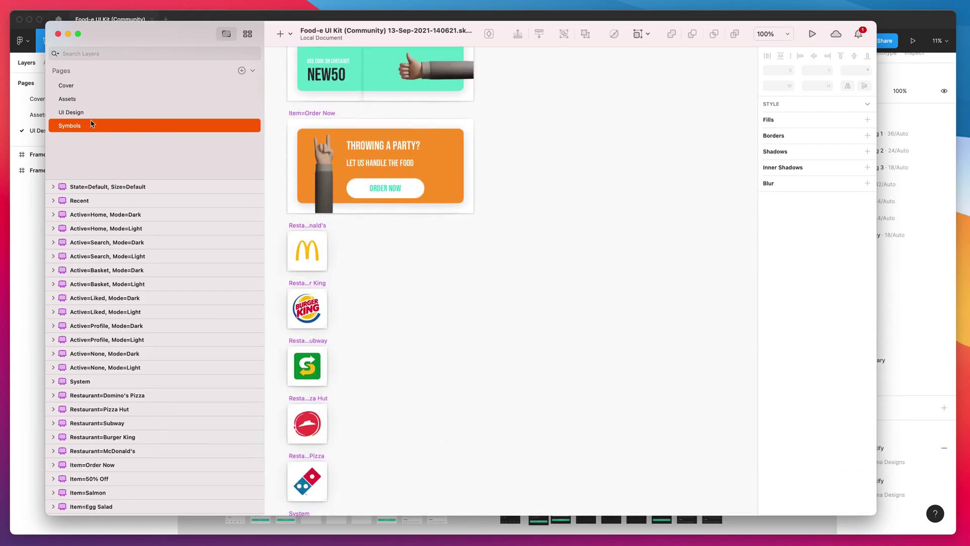
scroll(566, 304, down, 15)
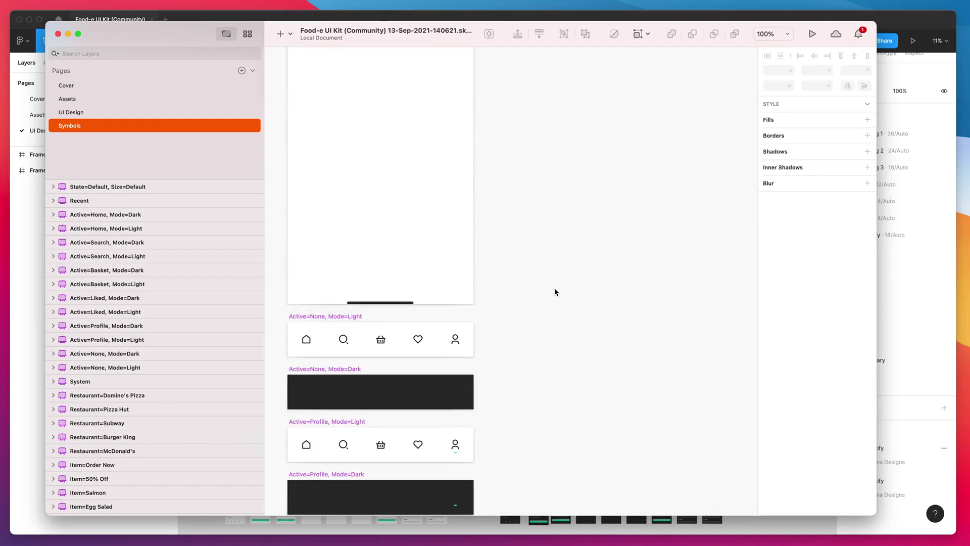
scroll(555, 291, up, 3)
scroll(555, 292, down, 6)
scroll(555, 291, down, 10)
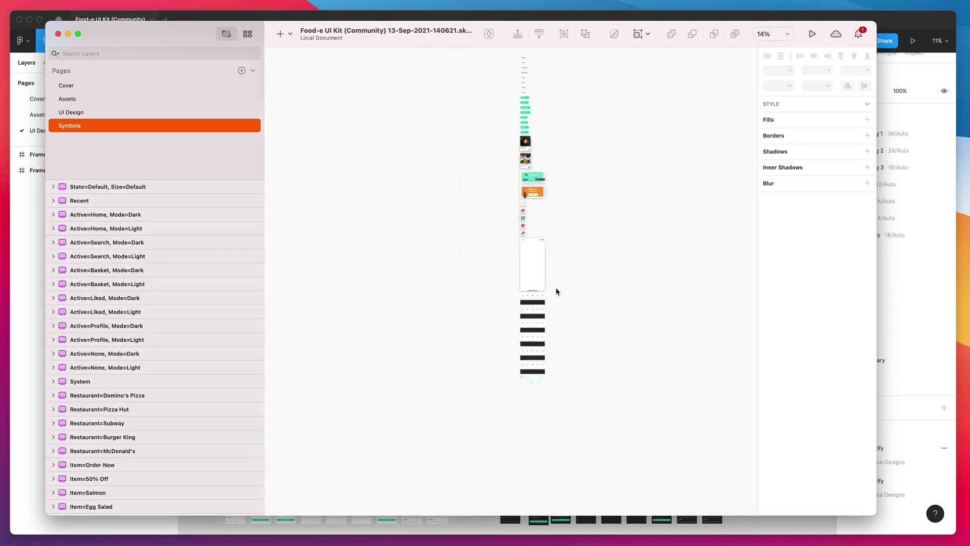
scroll(575, 292, right, 2)
scroll(575, 292, down, 5)
scroll(568, 268, up, 5)
scroll(569, 268, up, 5)
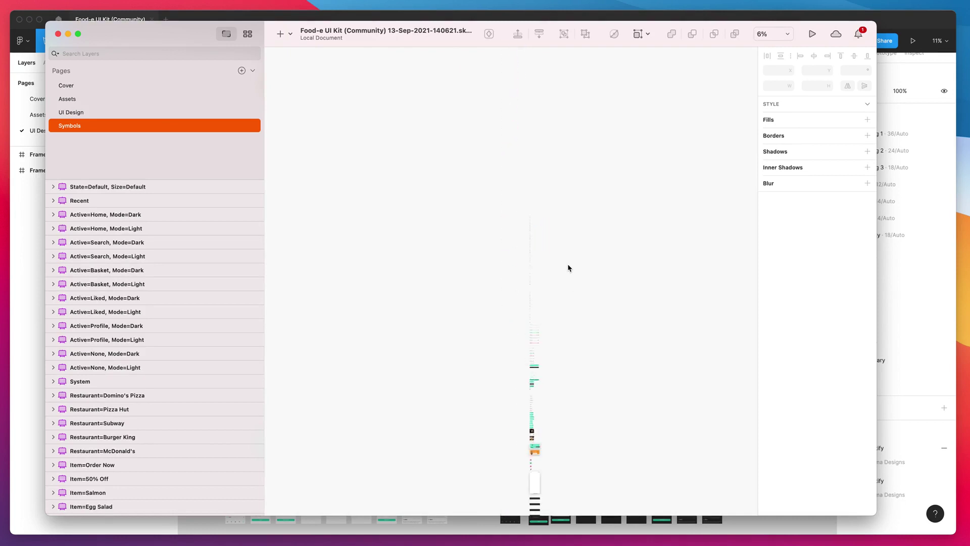
scroll(568, 268, up, 2)
scroll(568, 268, up, 5)
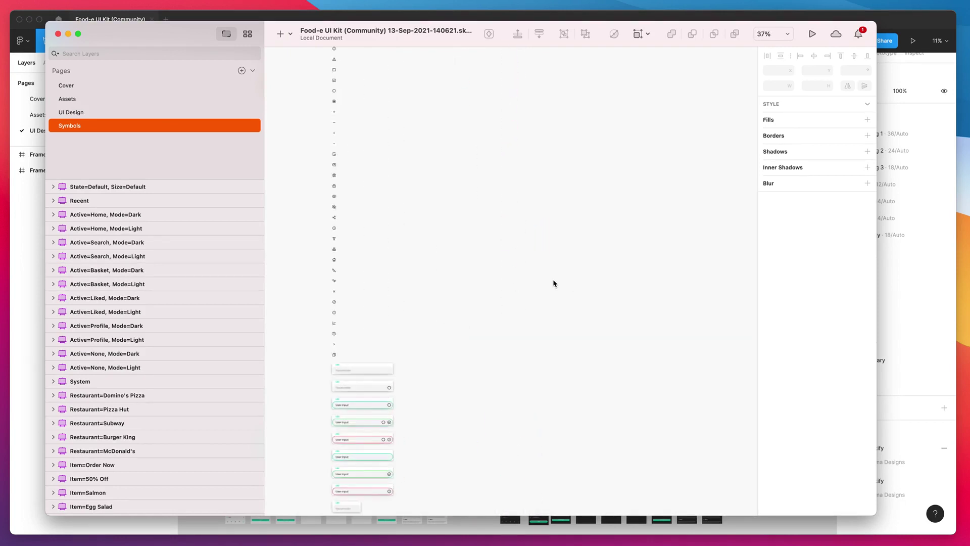
scroll(545, 289, down, 5)
scroll(545, 289, up, 5)
scroll(545, 289, left, 3)
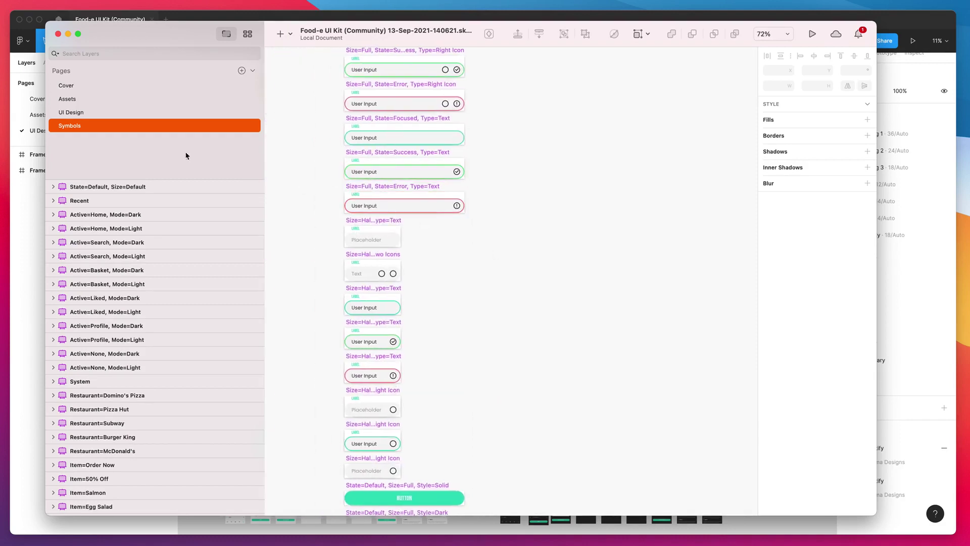
Step: On the UI Design page, drill into the Doorstep screen's nested System symbol, then return
click(77, 111)
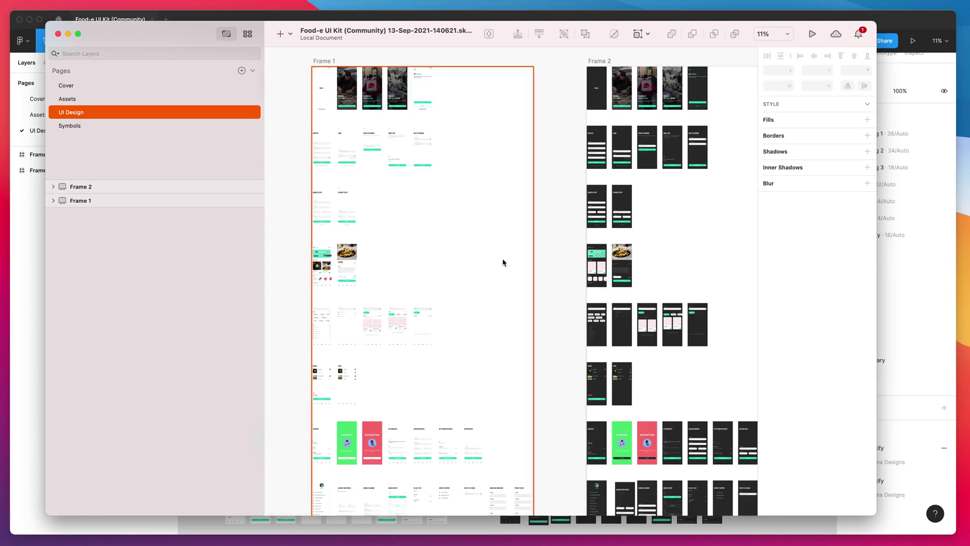
scroll(441, 257, down, 2)
scroll(440, 257, up, 6)
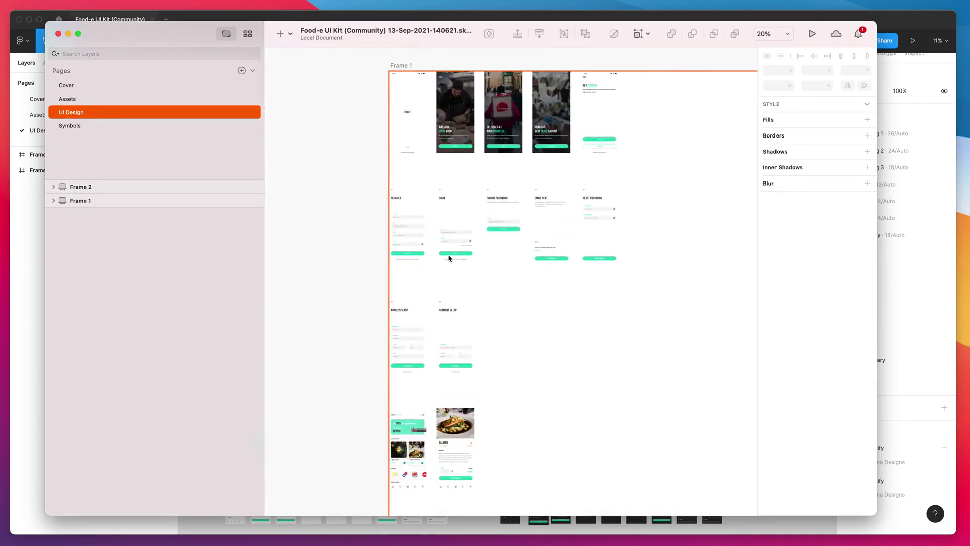
scroll(477, 230, down, 2)
scroll(477, 230, up, 5)
scroll(477, 228, up, 4)
click(491, 250)
double_click(489, 249)
double_click(487, 250)
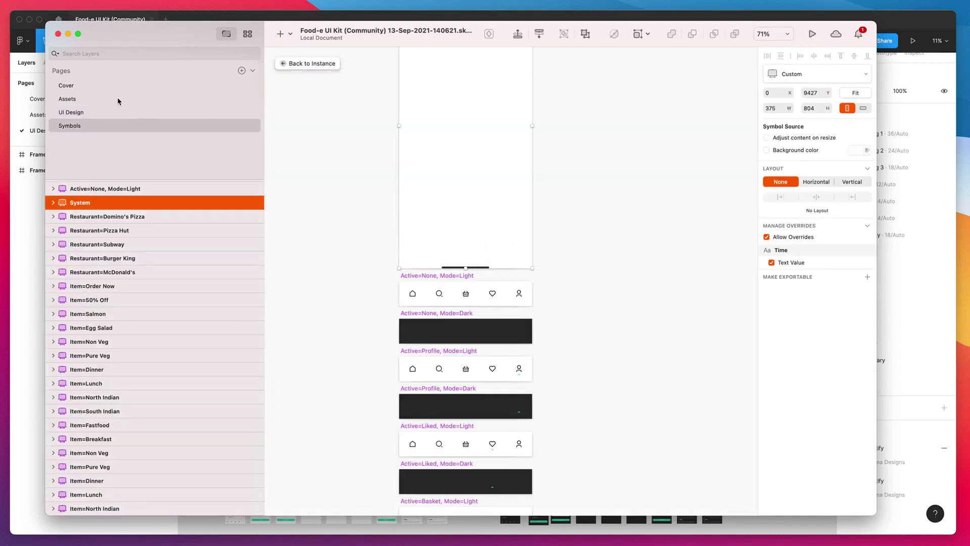
click(101, 112)
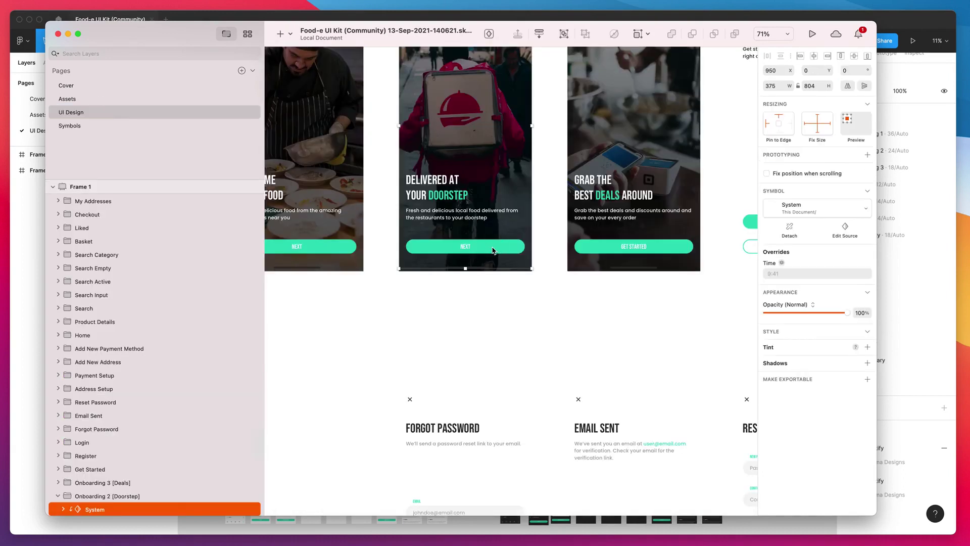
Step: Inspect the Get Started screen's REGISTER and LOGIN button instances, then show All Symbols as a grid
scroll(480, 252, right, 5)
click(579, 222)
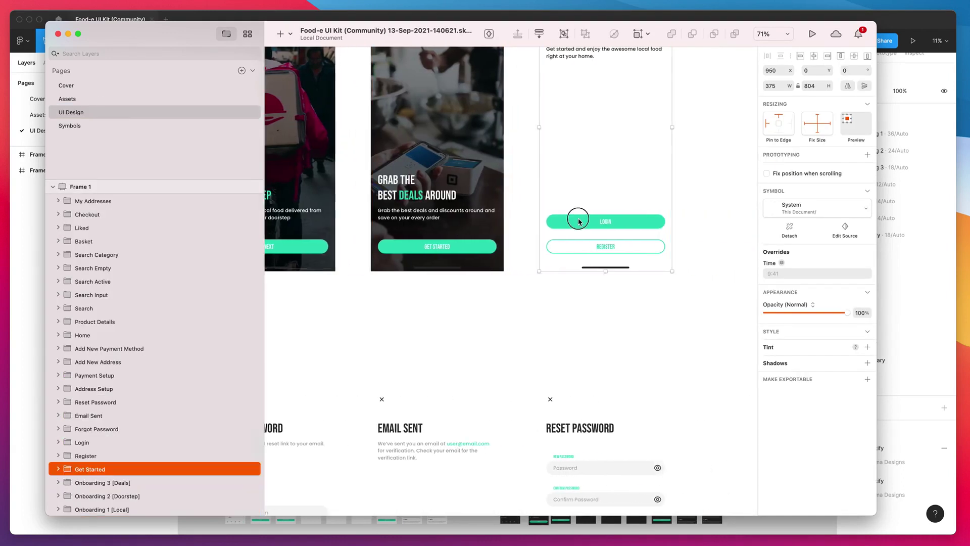
click(57, 469)
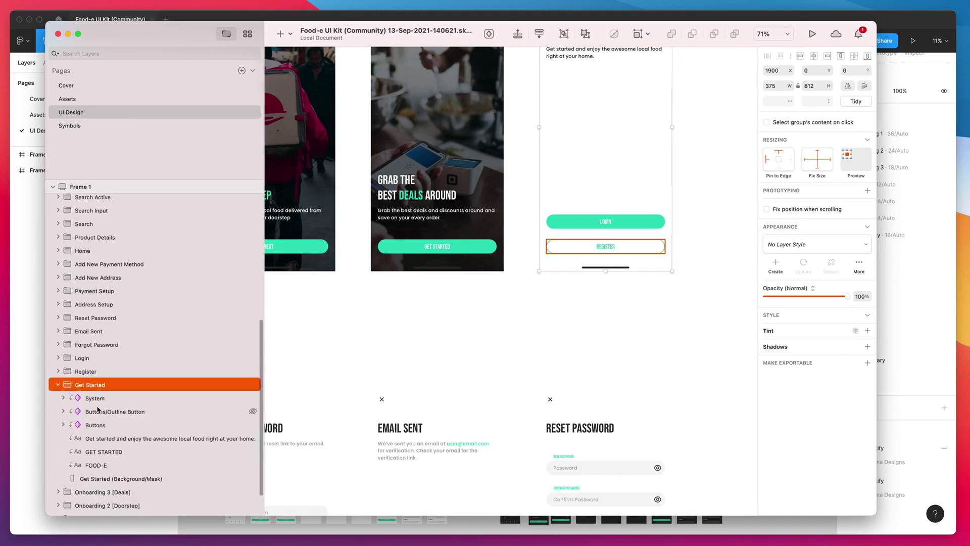
click(89, 414)
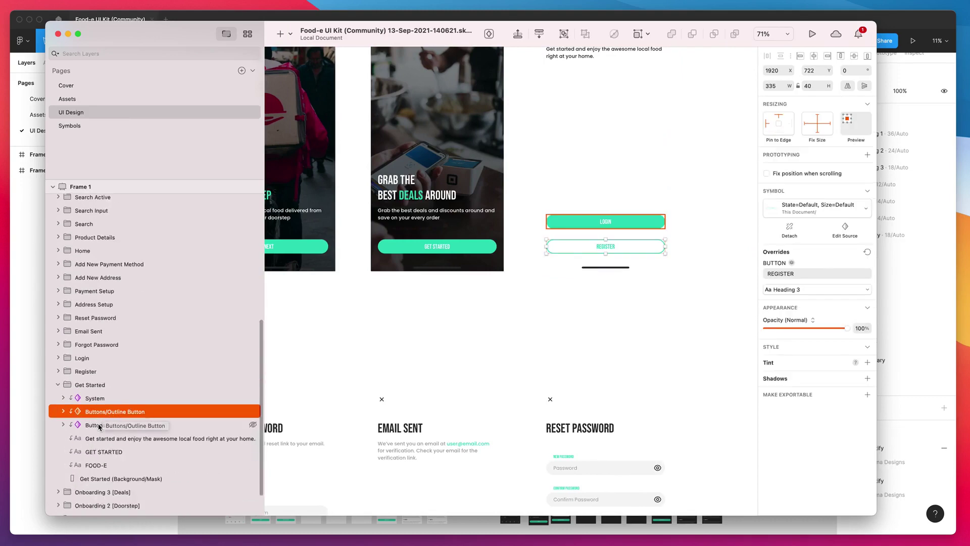
click(98, 425)
click(104, 412)
click(104, 425)
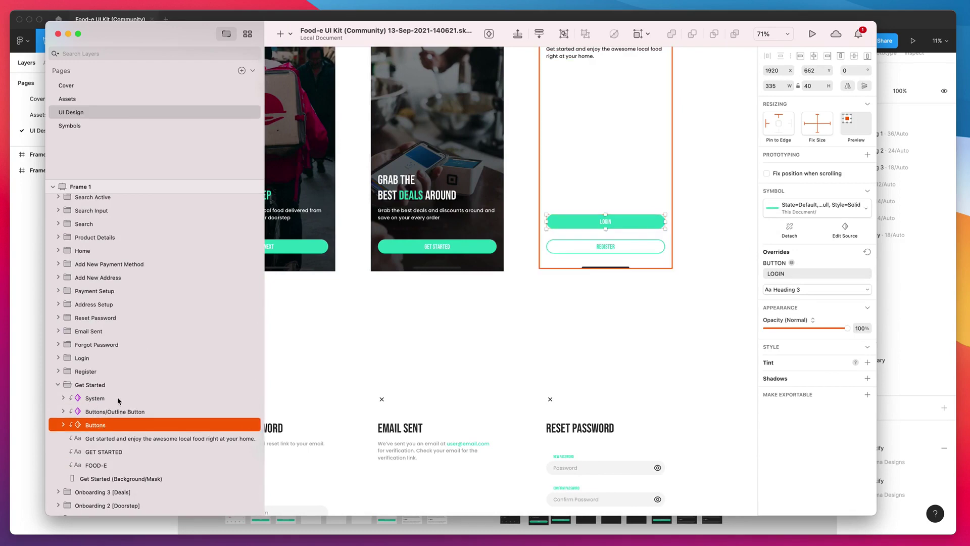
click(424, 311)
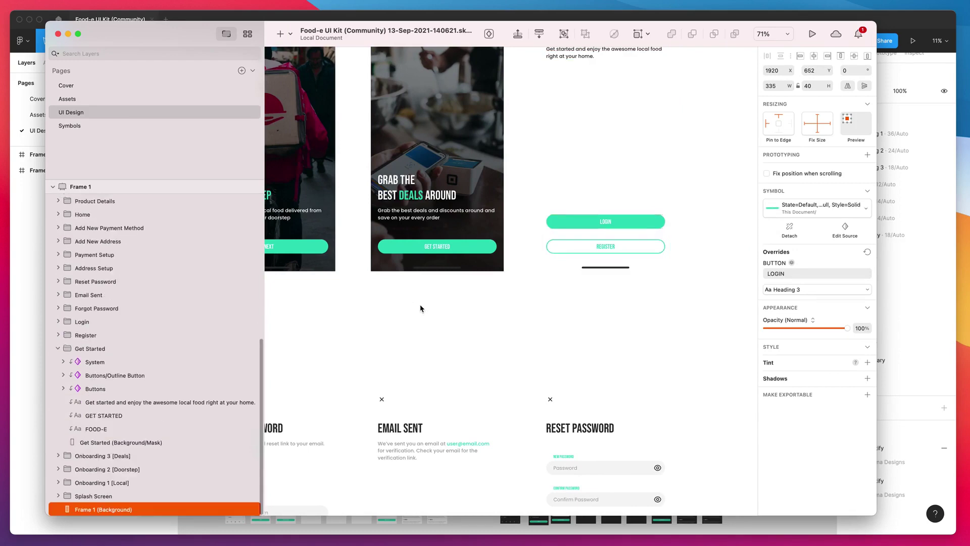
scroll(536, 136, left, 3)
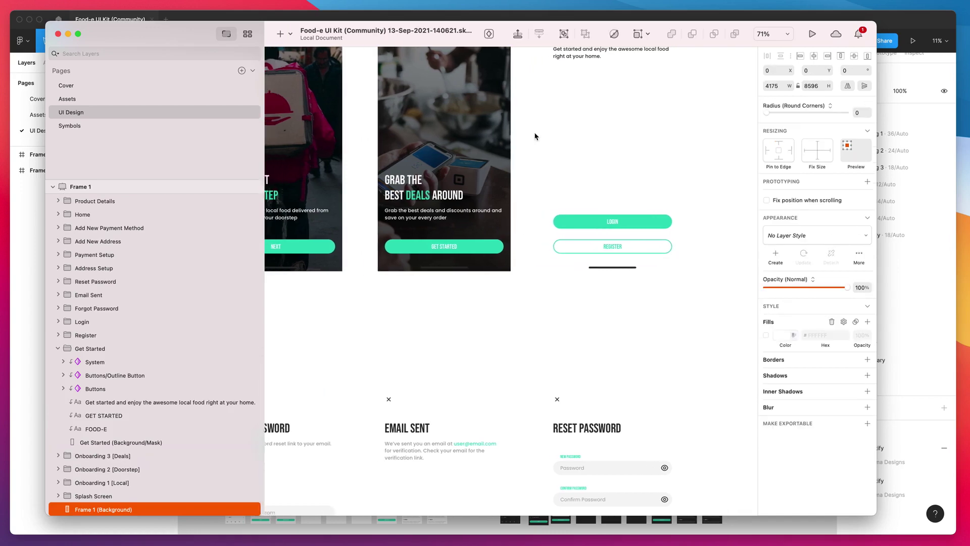
click(248, 34)
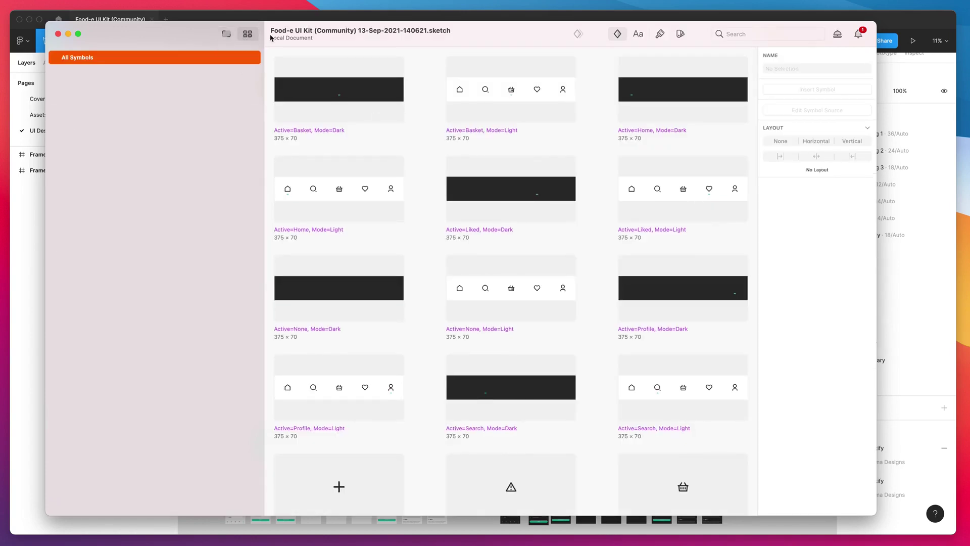
scroll(433, 216, down, 15)
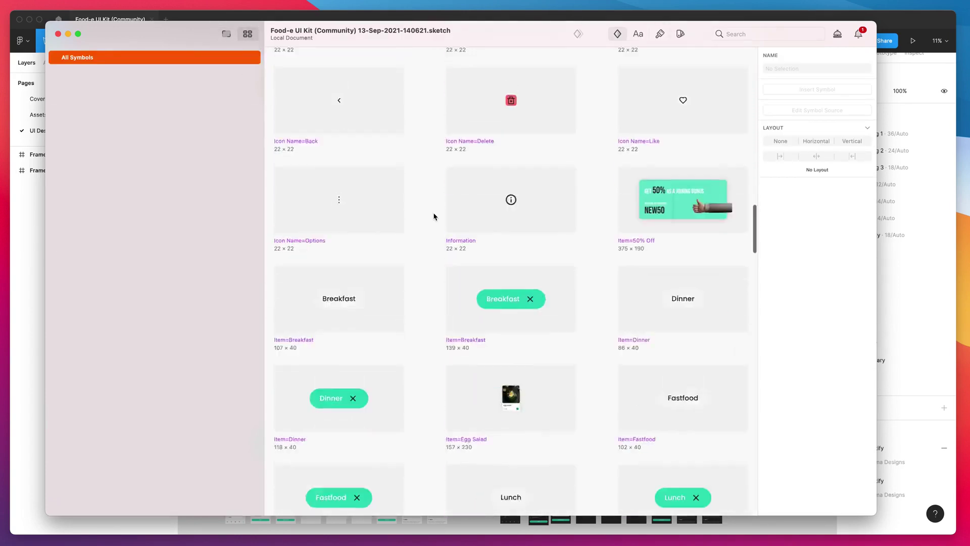
Step: In Color Variables, shift Primary Default from green to magenta #E01CC6
scroll(434, 216, up, 15)
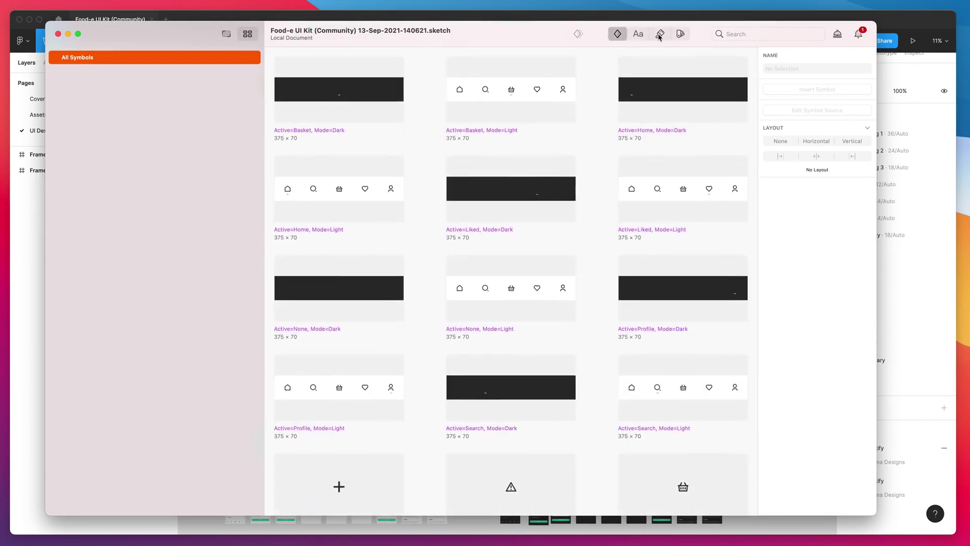
click(659, 35)
click(679, 33)
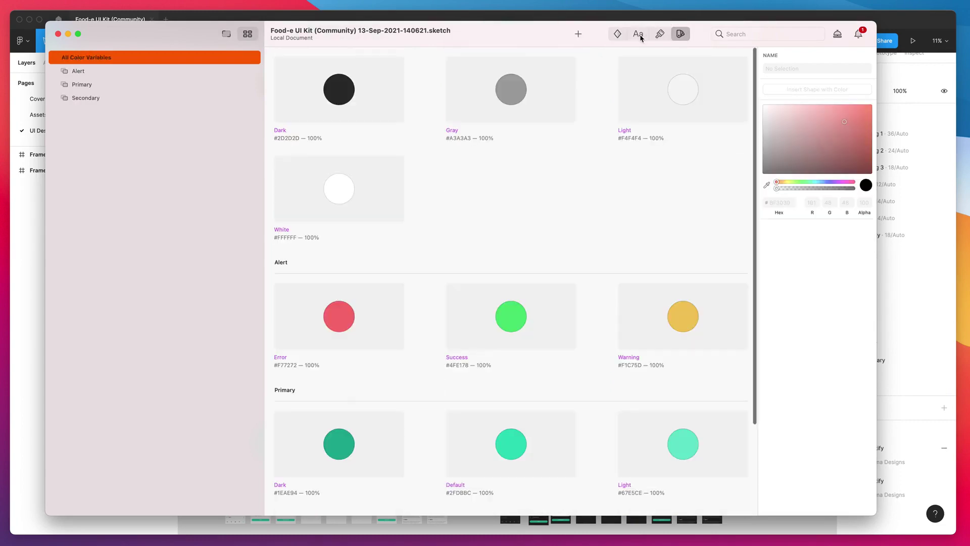
scroll(555, 197, down, 1)
scroll(554, 197, down, 3)
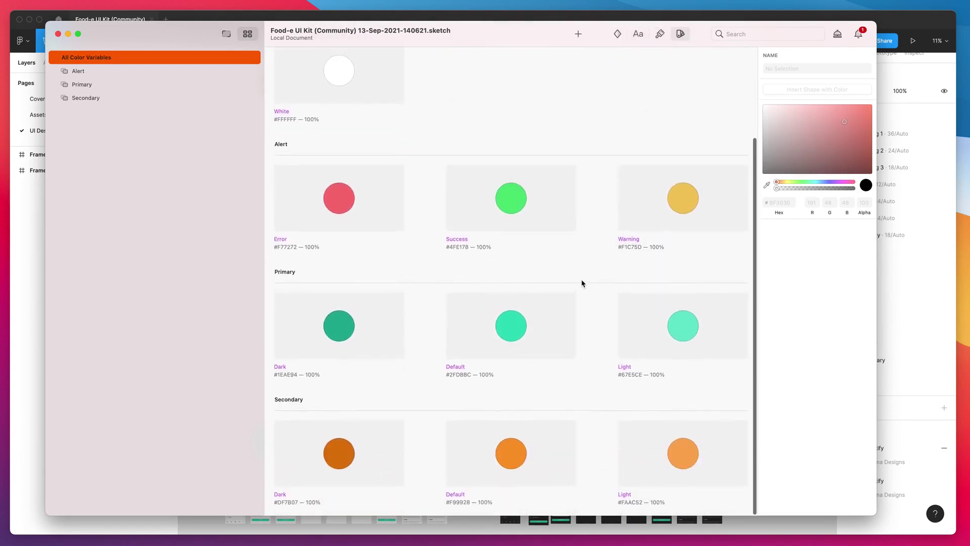
click(514, 325)
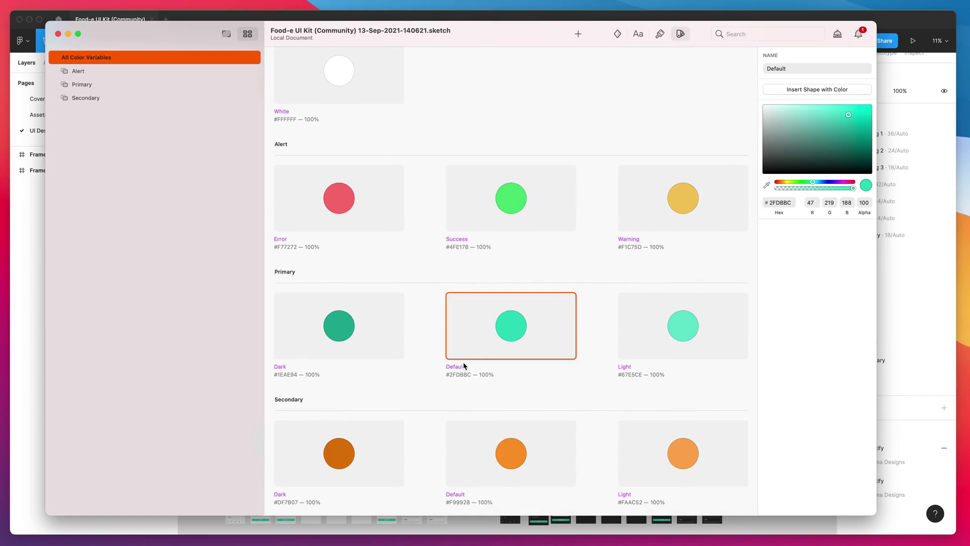
drag(815, 186, 843, 182)
click(859, 122)
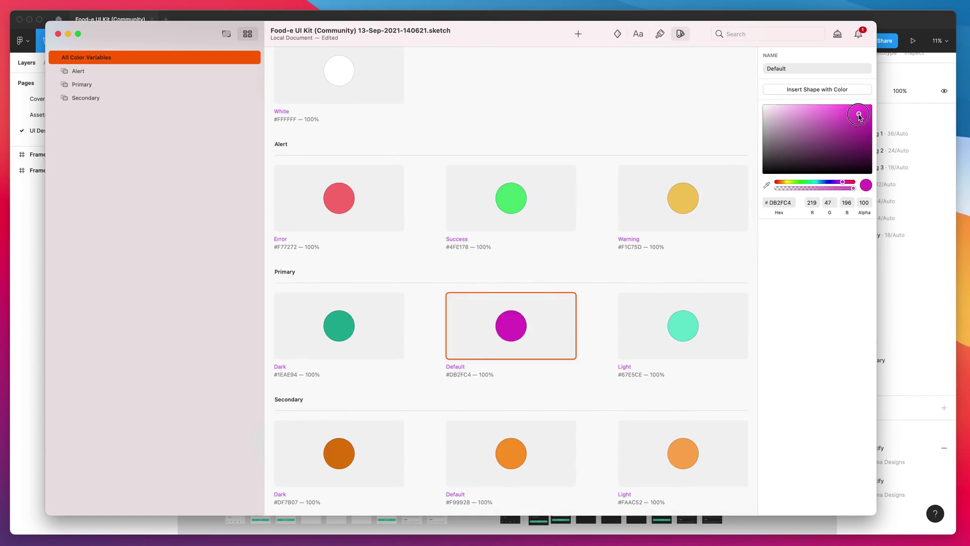
Step: Recolour Primary Dark to magenta #F90EE6 and Primary Light to pink #E784C7
click(356, 328)
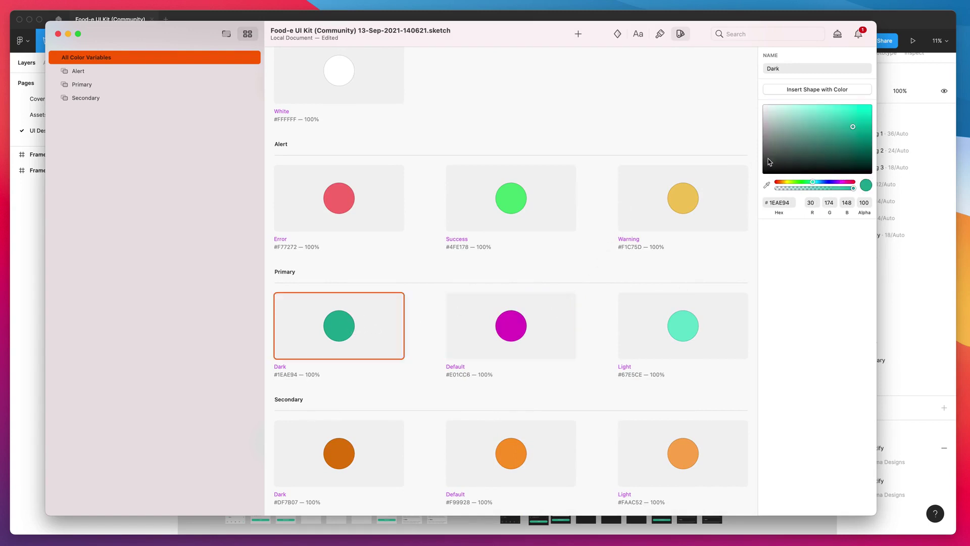
click(847, 186)
click(867, 104)
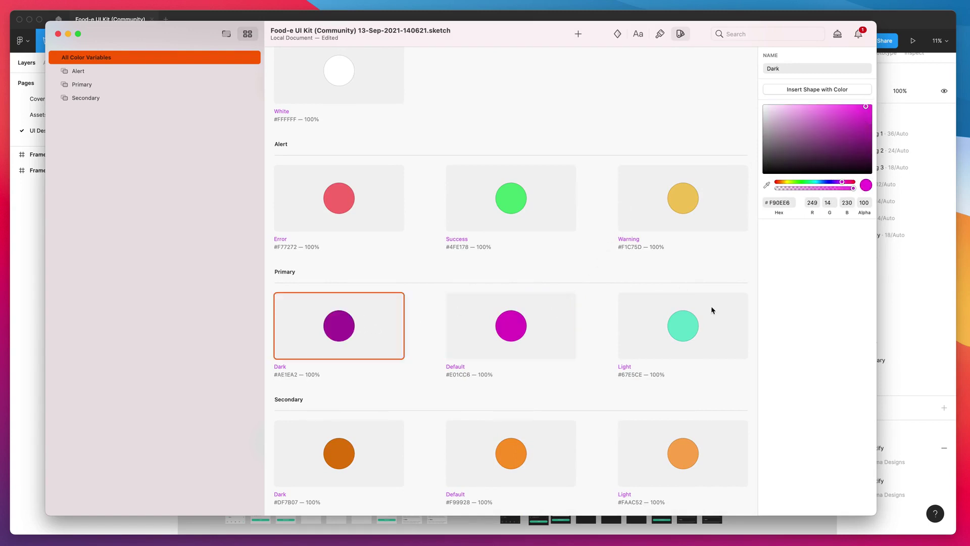
click(684, 326)
drag(835, 186, 845, 182)
click(808, 111)
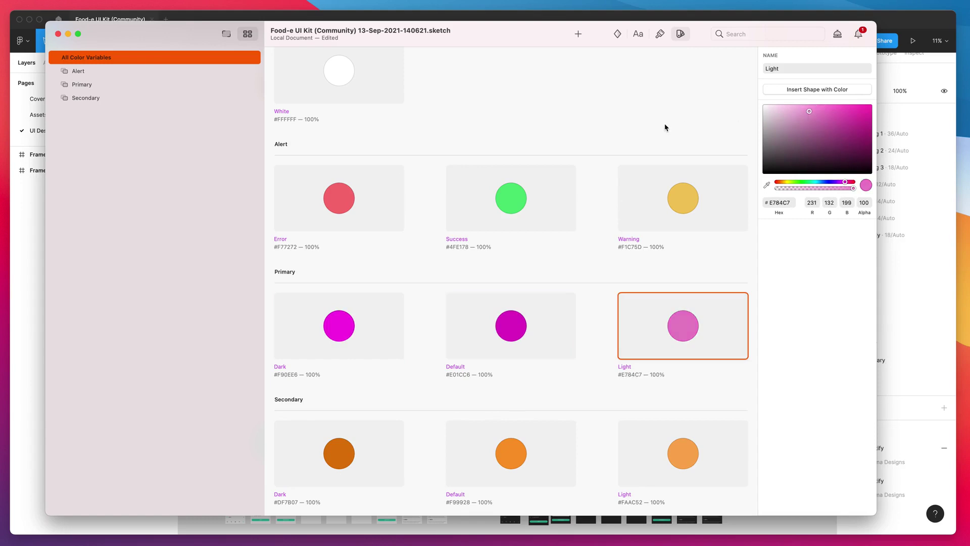
click(652, 129)
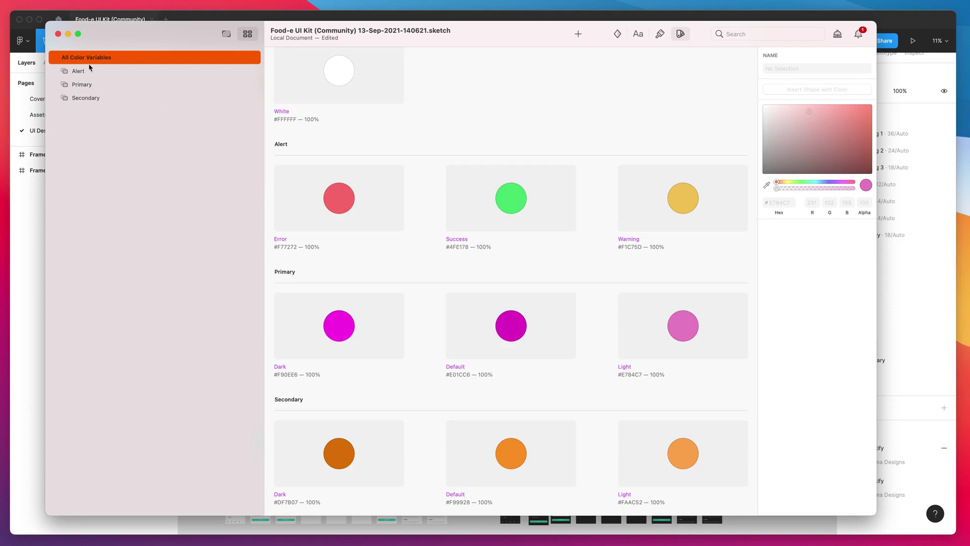
Step: Back on the canvas, check that the LOGIN, REGISTER and GET STARTED buttons are now magenta
click(228, 37)
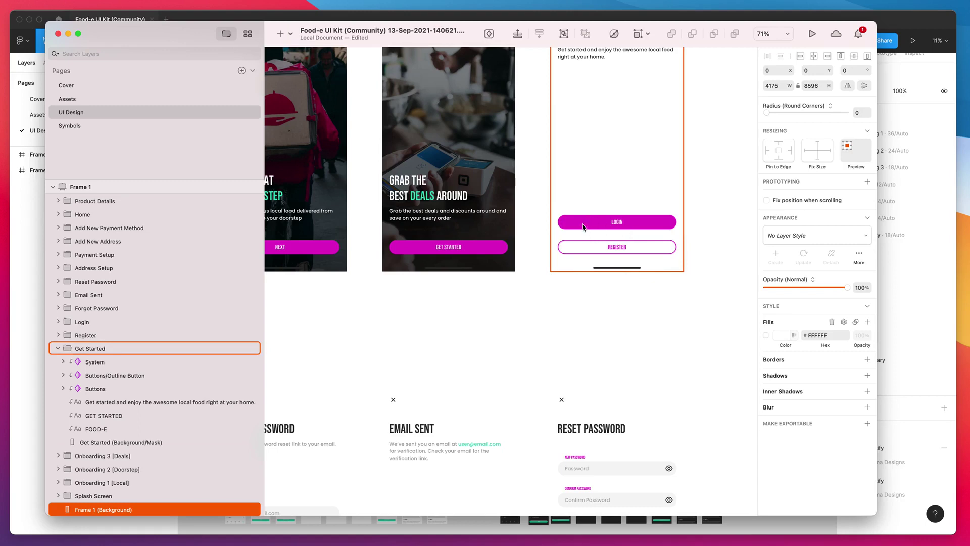
scroll(568, 230, left, 10)
scroll(568, 229, up, 2)
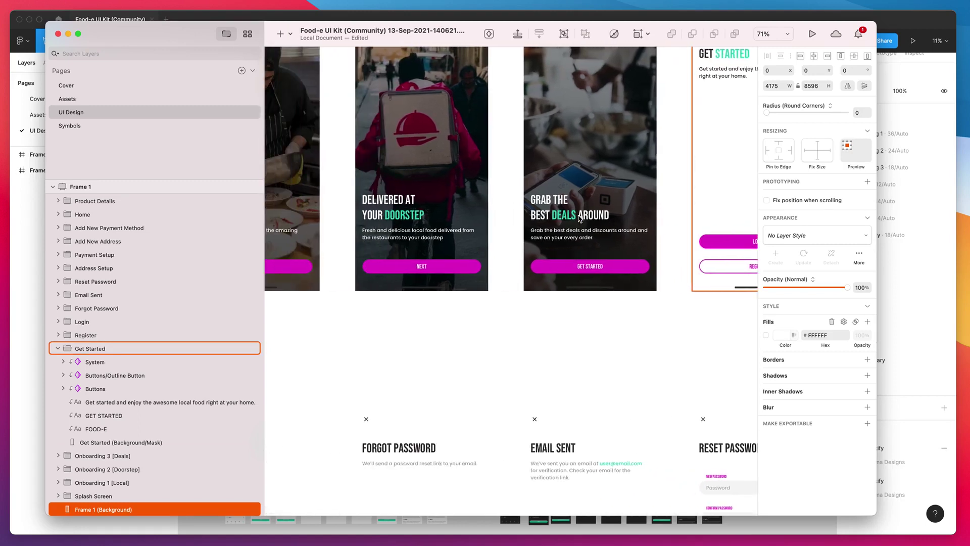
scroll(579, 219, right, 10)
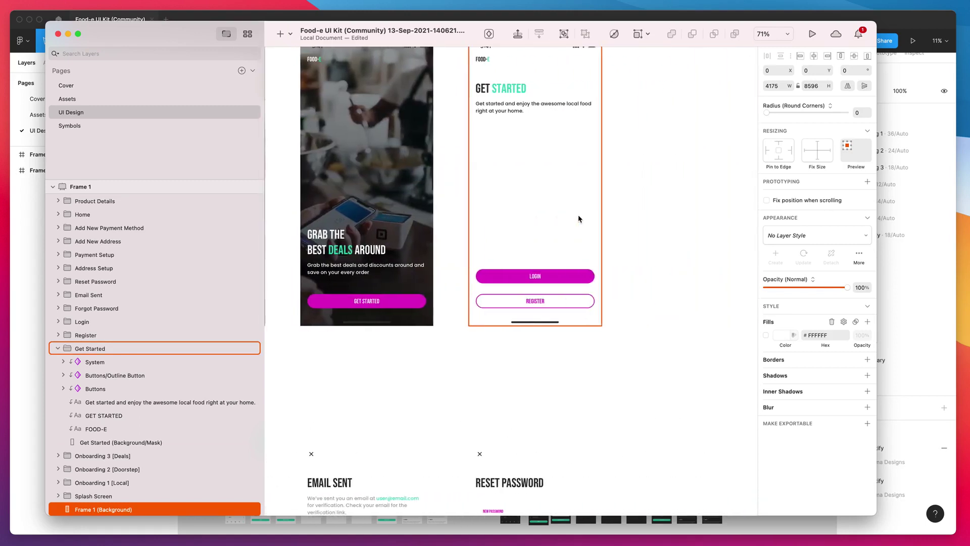
scroll(538, 265, up, 1)
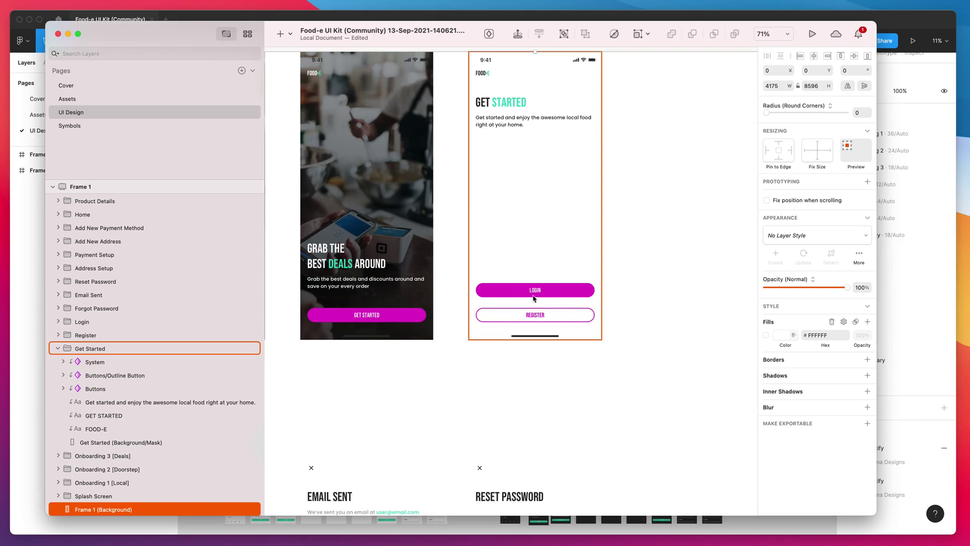
scroll(507, 296, up, 1)
scroll(507, 296, left, 1)
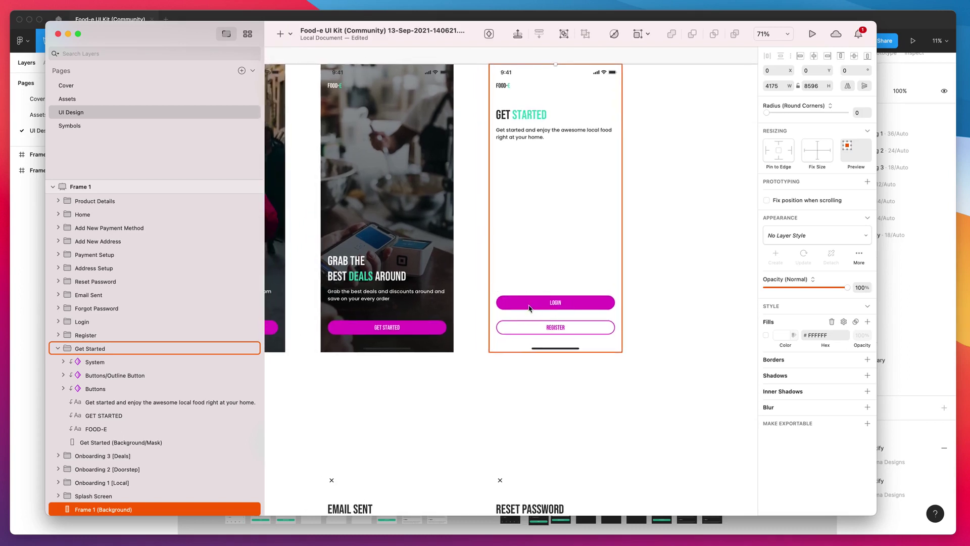
Step: Open the System symbol's source from the Get Started screen for editing
click(73, 127)
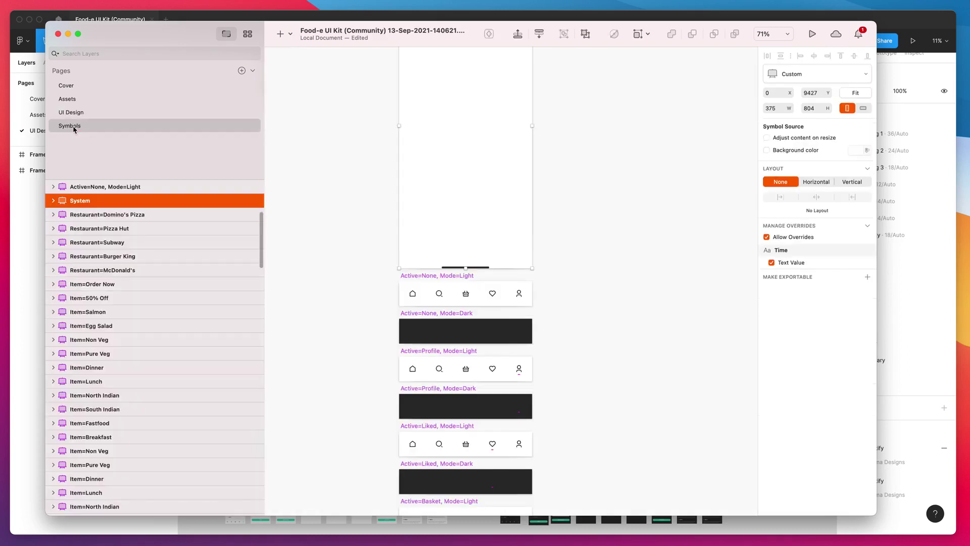
click(117, 114)
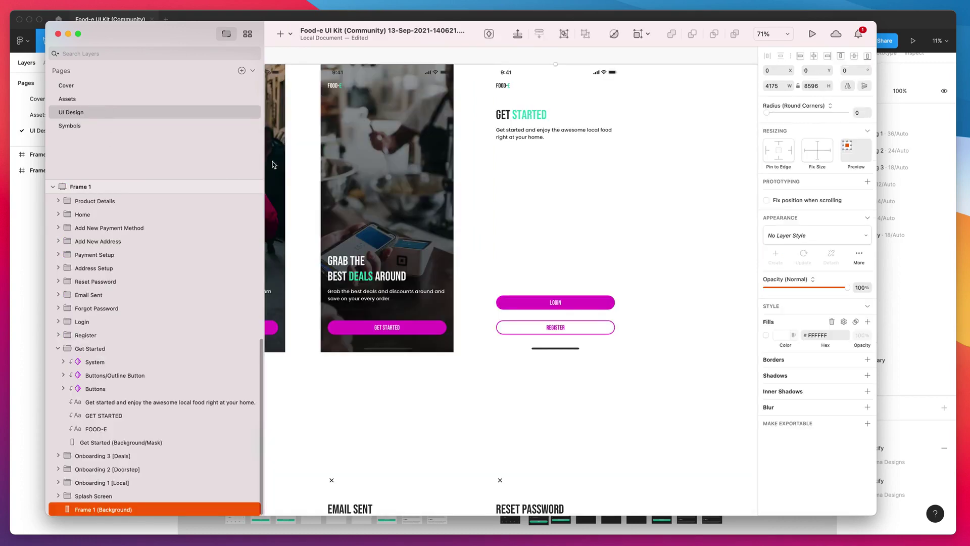
click(606, 305)
double_click(604, 306)
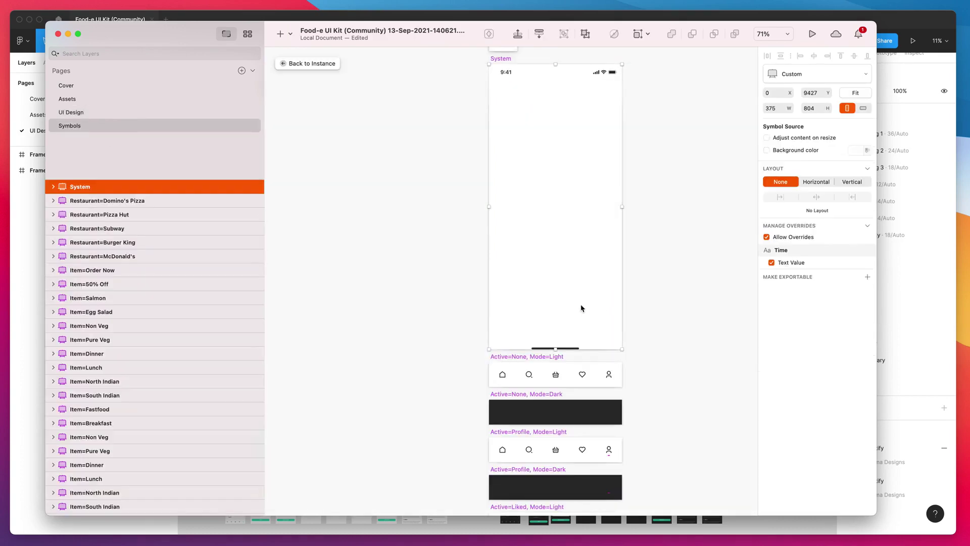
scroll(479, 283, up, 15)
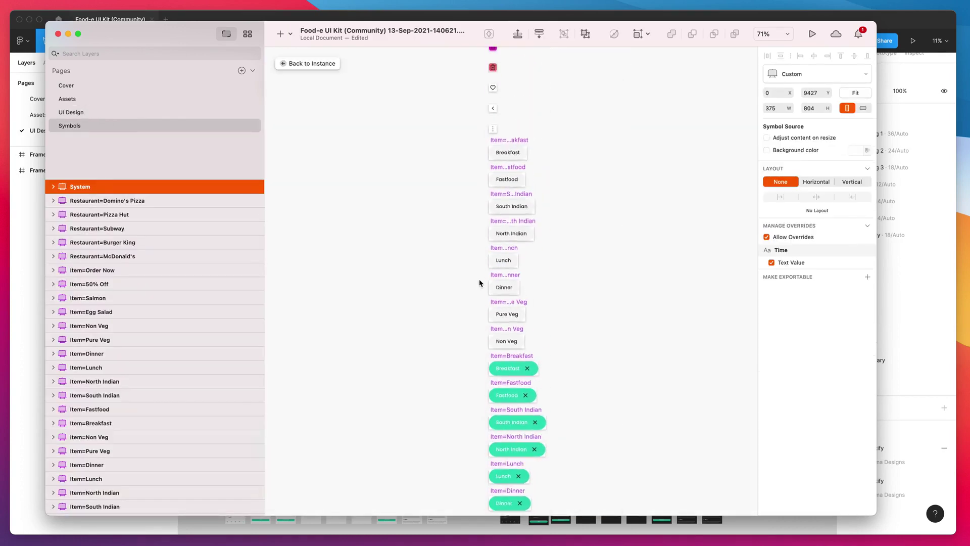
scroll(479, 283, up, 15)
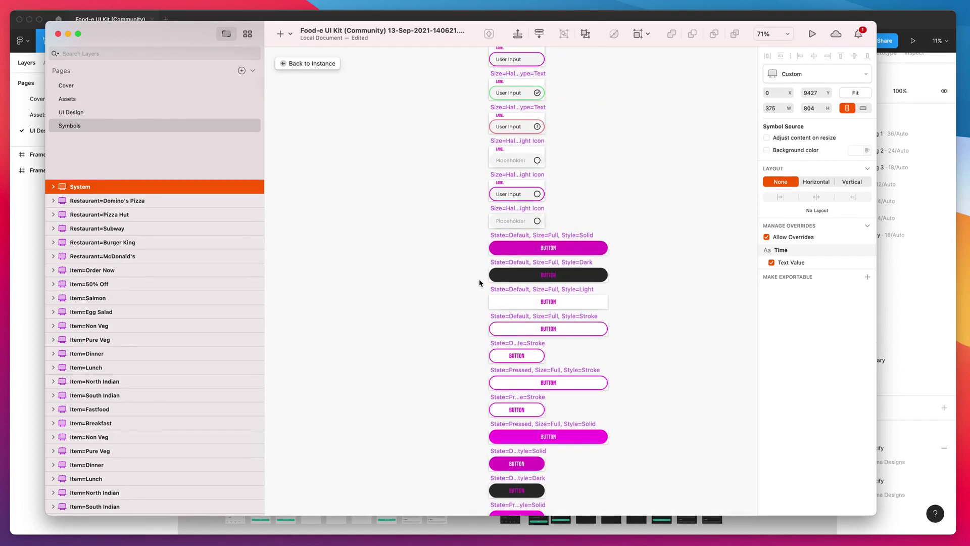
Step: Hide the default full-width solid button's rounded Button Container so it becomes square
click(606, 246)
scroll(590, 247, up, 3)
scroll(591, 232, down, 5)
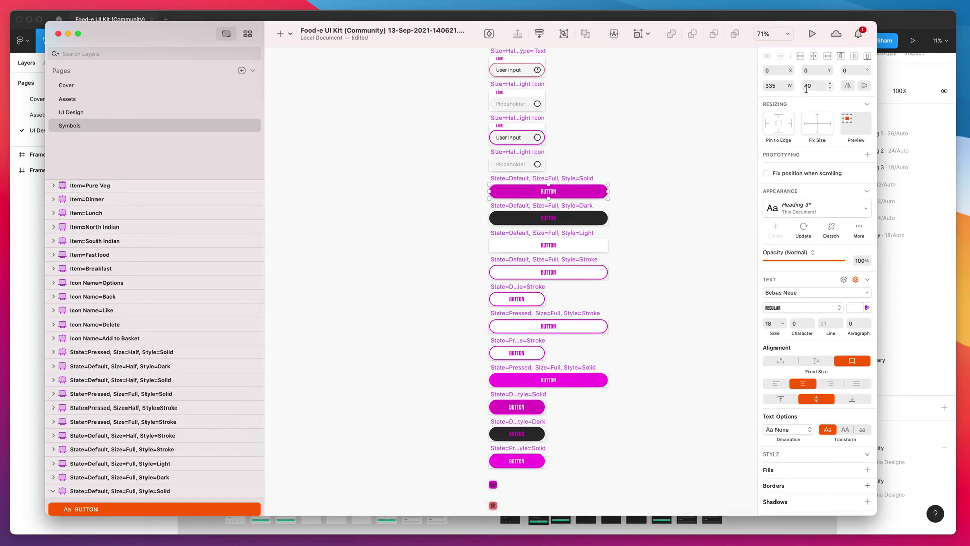
scroll(96, 388, down, 5)
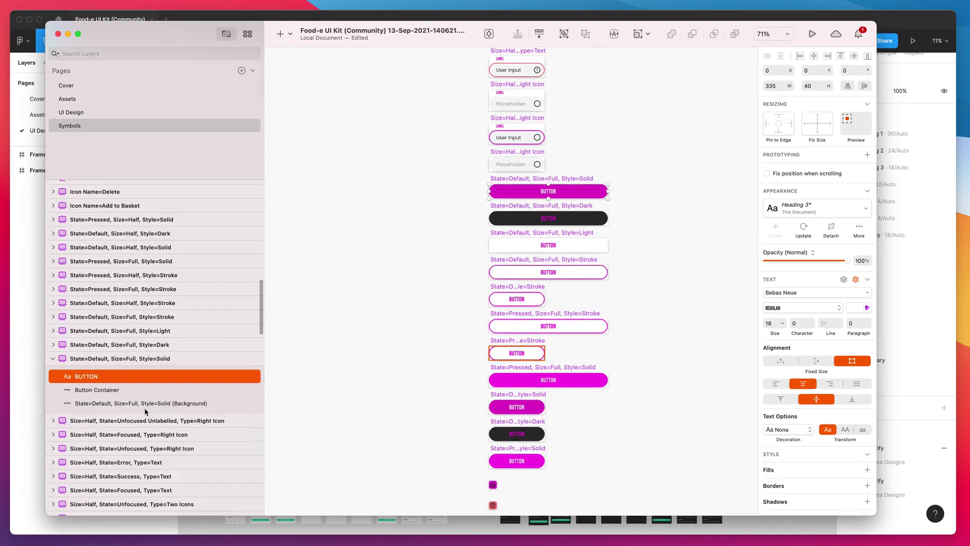
click(99, 390)
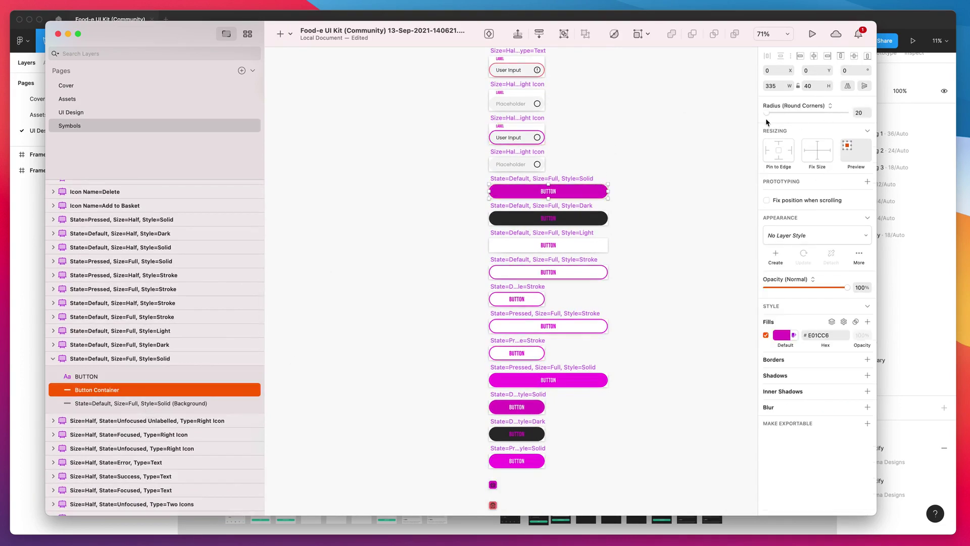
key(super+shift+h)
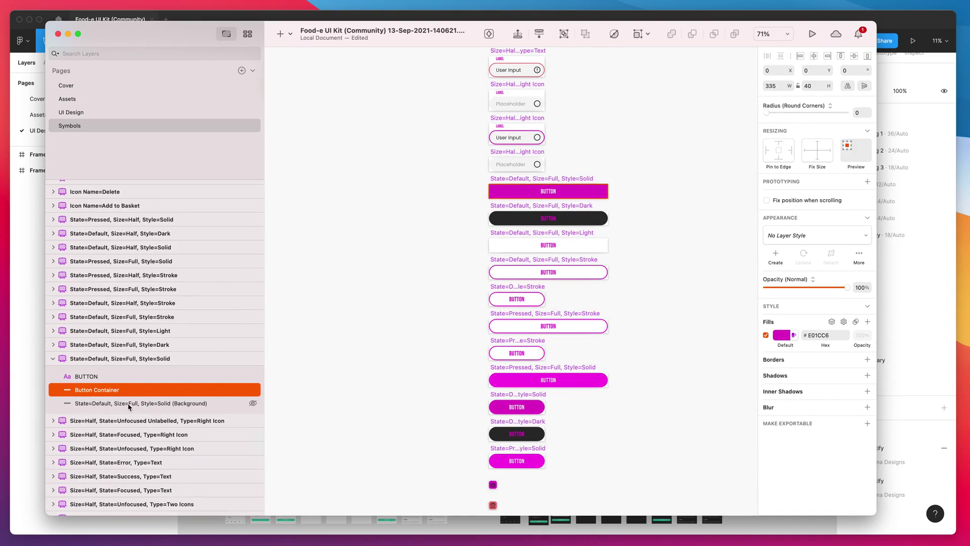
Step: Square off the pressed full-width solid button's rounded container and check the squared LOGIN button
click(574, 383)
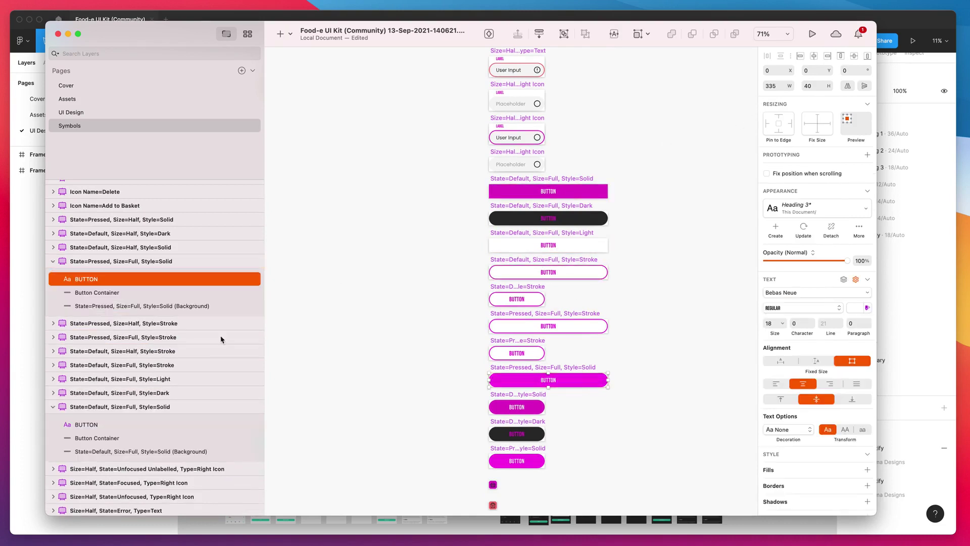
click(114, 292)
click(151, 309)
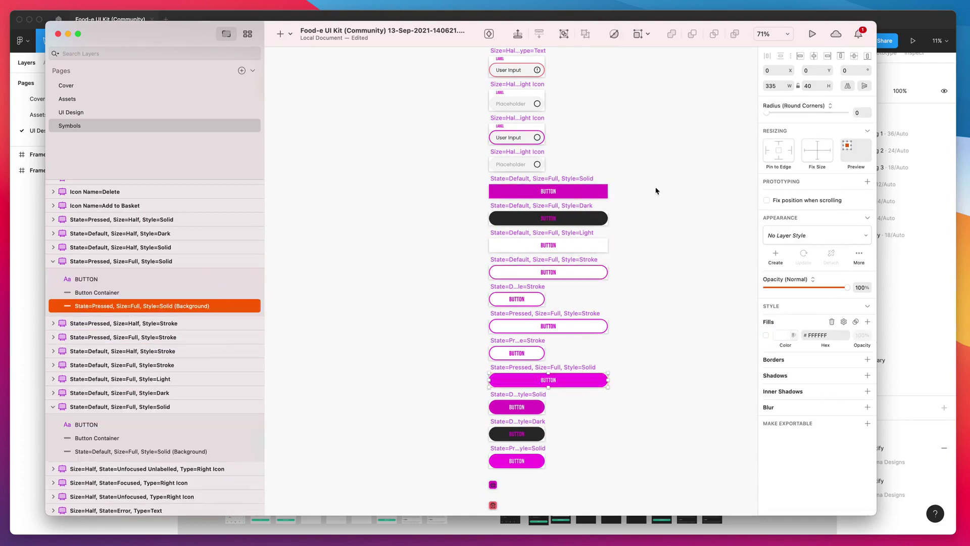
click(101, 292)
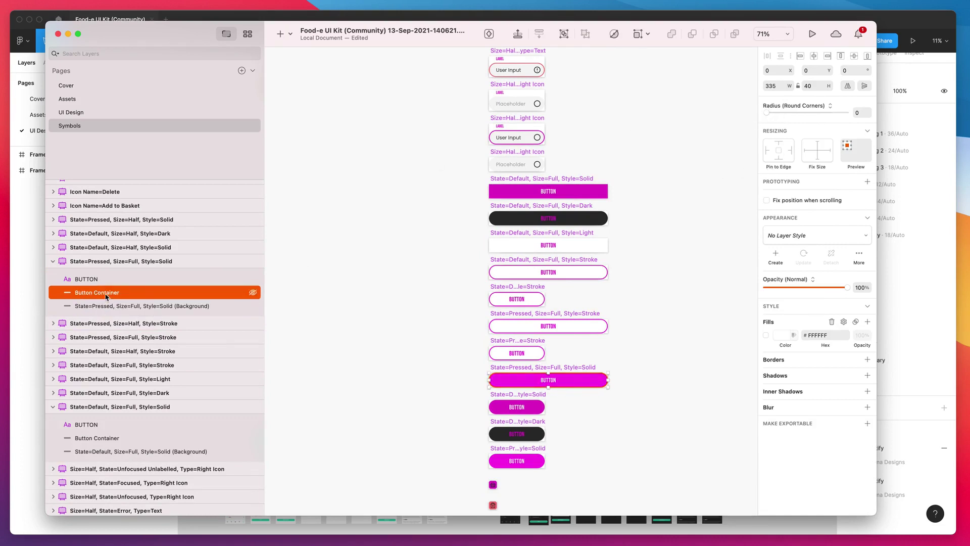
click(281, 126)
click(88, 115)
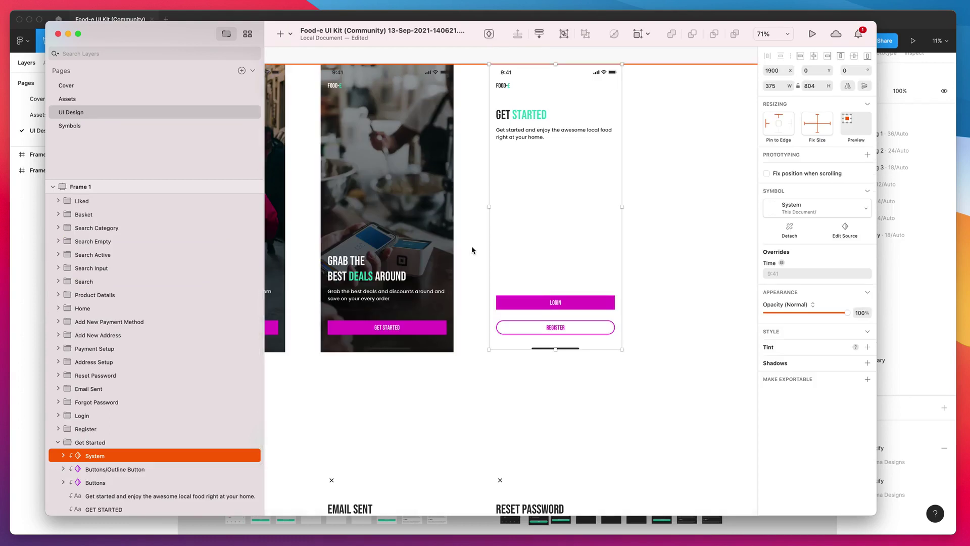
scroll(526, 284, down, 1)
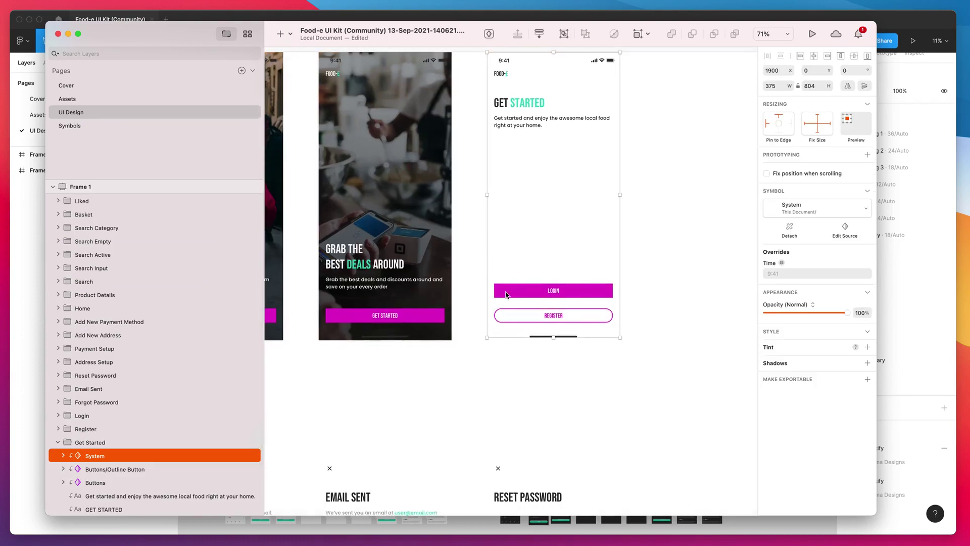
scroll(508, 292, left, 7)
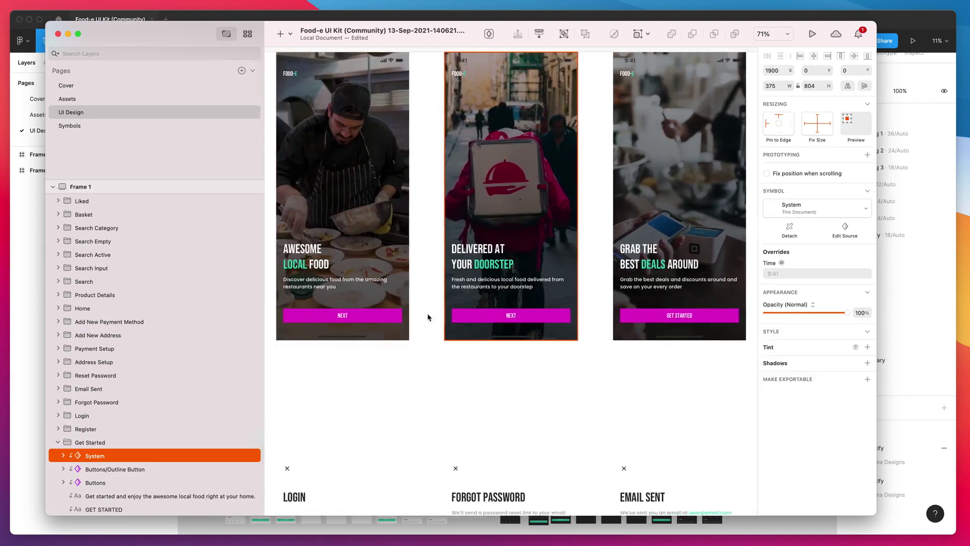
scroll(428, 317, right, 15)
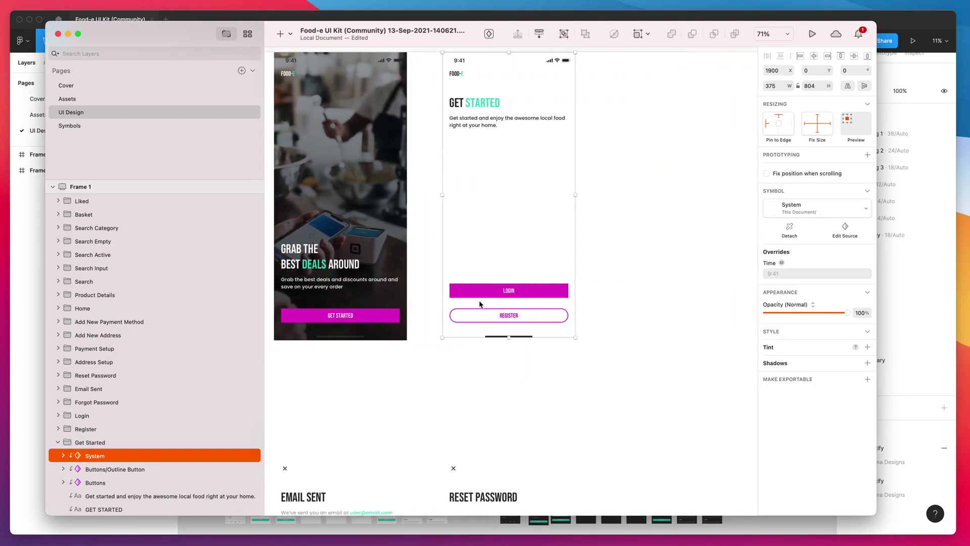
click(159, 125)
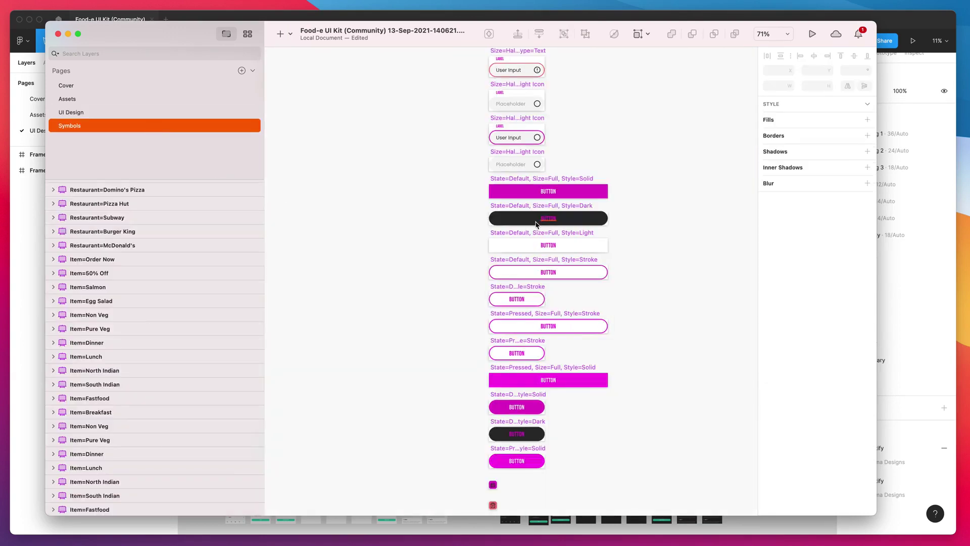
scroll(541, 222, up, 1)
scroll(526, 189, up, 1)
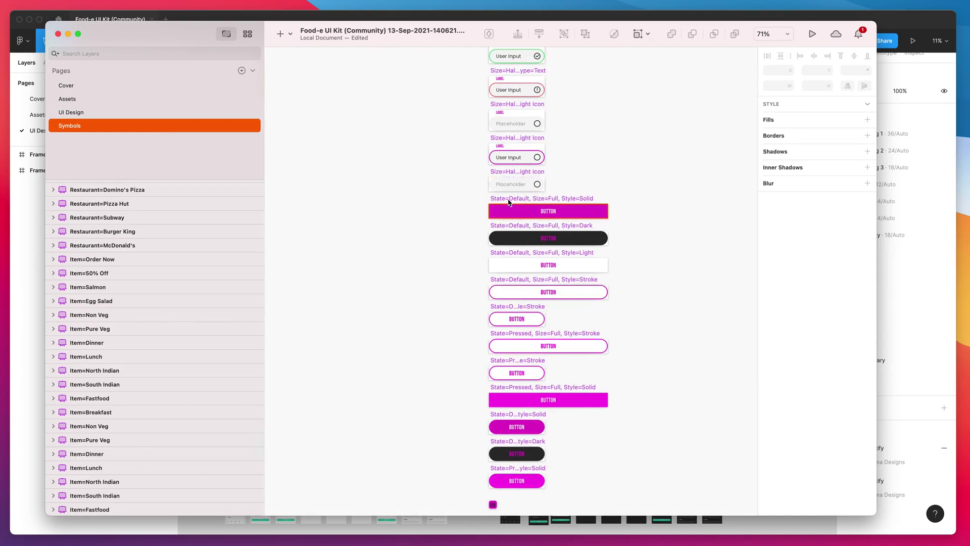
click(109, 112)
click(562, 249)
scroll(556, 303, left, 2)
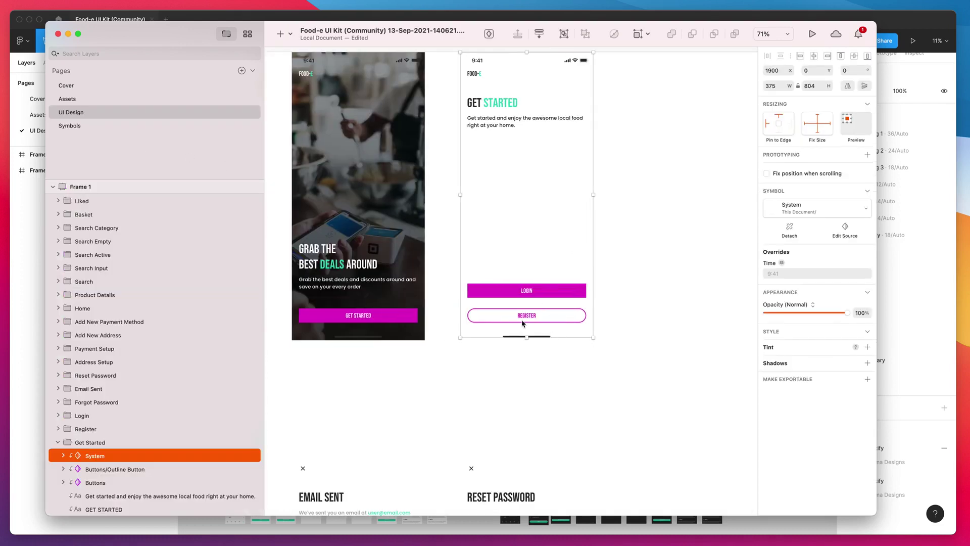
scroll(526, 323, up, 3)
scroll(523, 323, left, 8)
scroll(524, 322, left, 7)
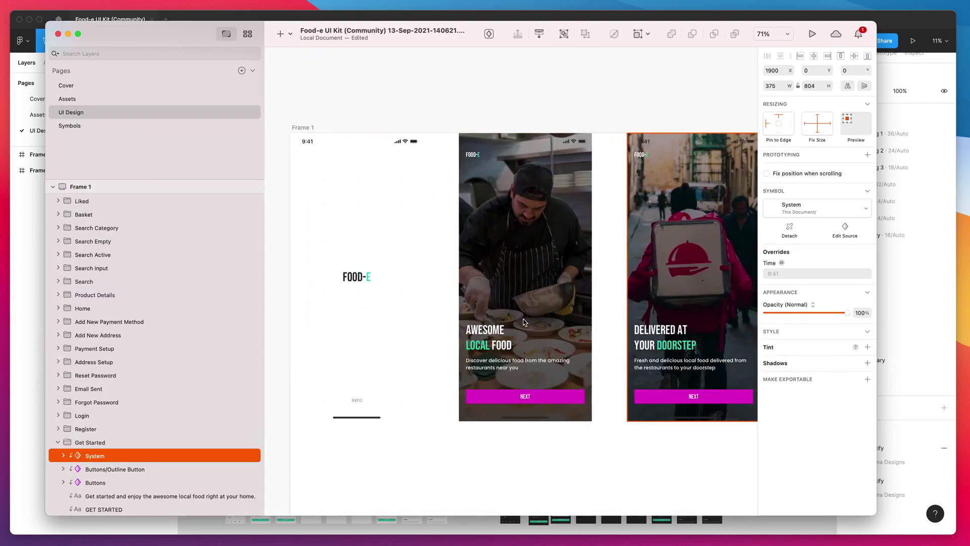
scroll(523, 322, right, 15)
scroll(524, 323, left, 8)
click(583, 322)
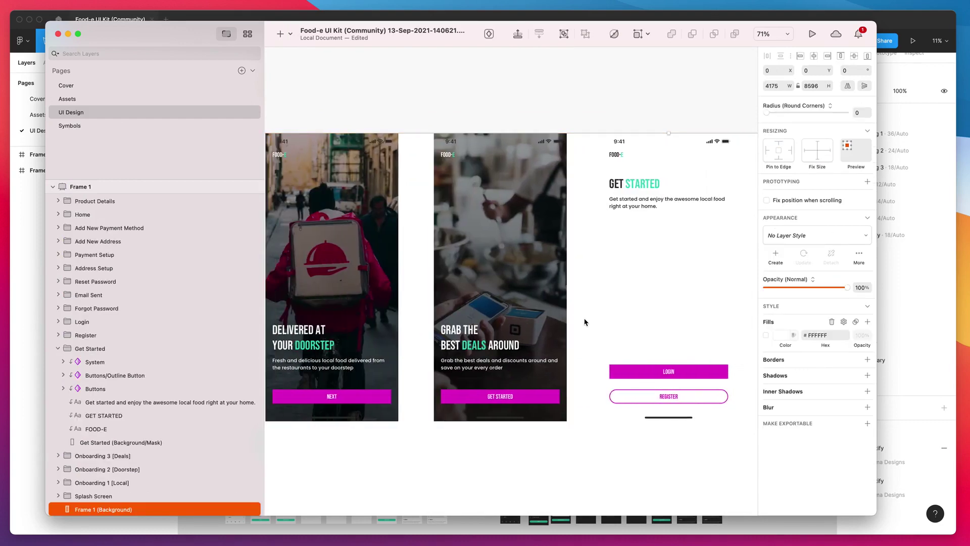
scroll(584, 322, right, 1)
scroll(580, 318, left, 3)
scroll(481, 307, left, 2)
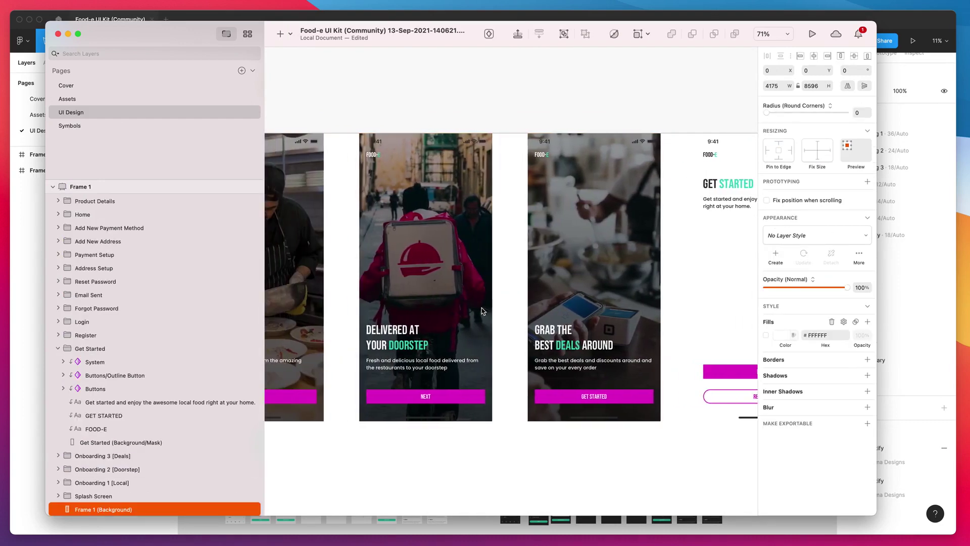
scroll(481, 311, left, 4)
scroll(485, 311, right, 10)
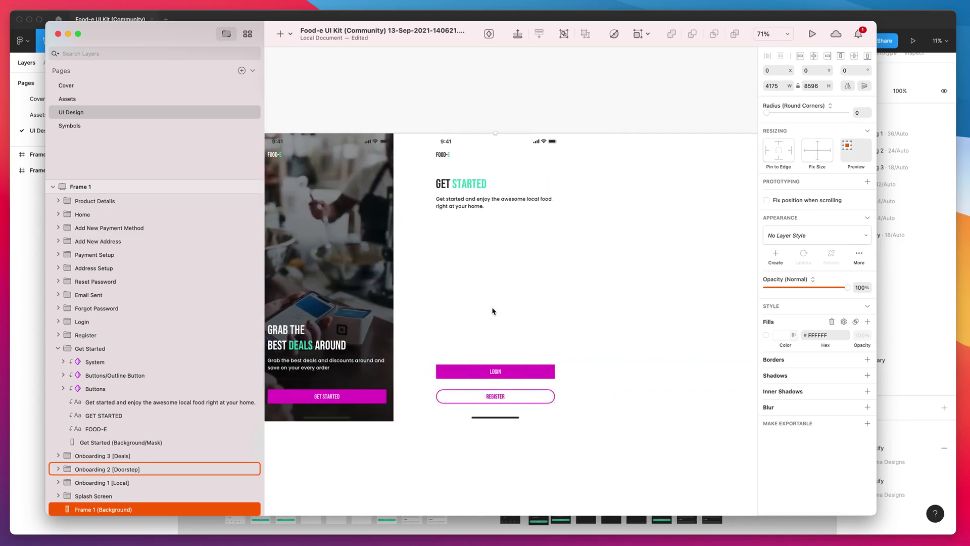
scroll(494, 312, left, 4)
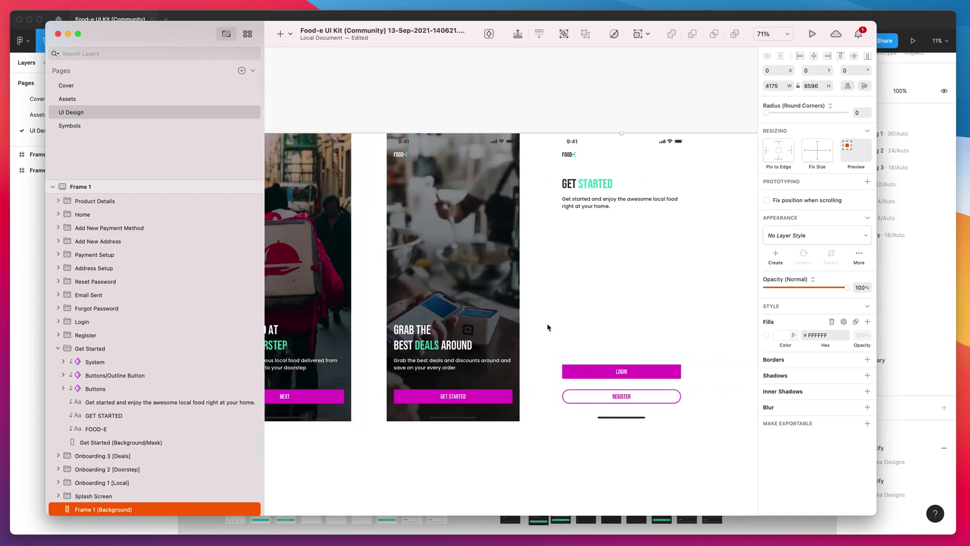
Step: Back in Figma, dismiss the finished conversion and relaunch Convertify with its Sketch export settings showing
click(703, 534)
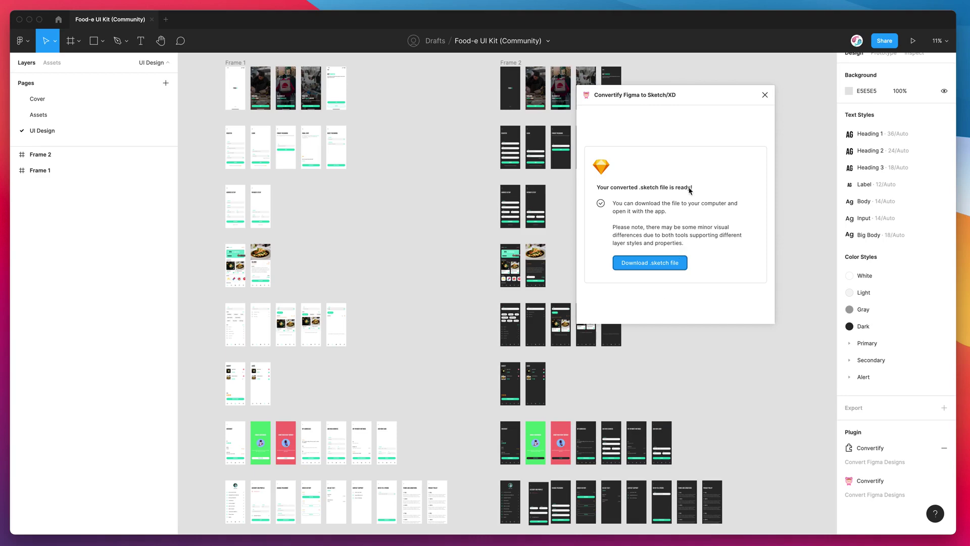
click(765, 95)
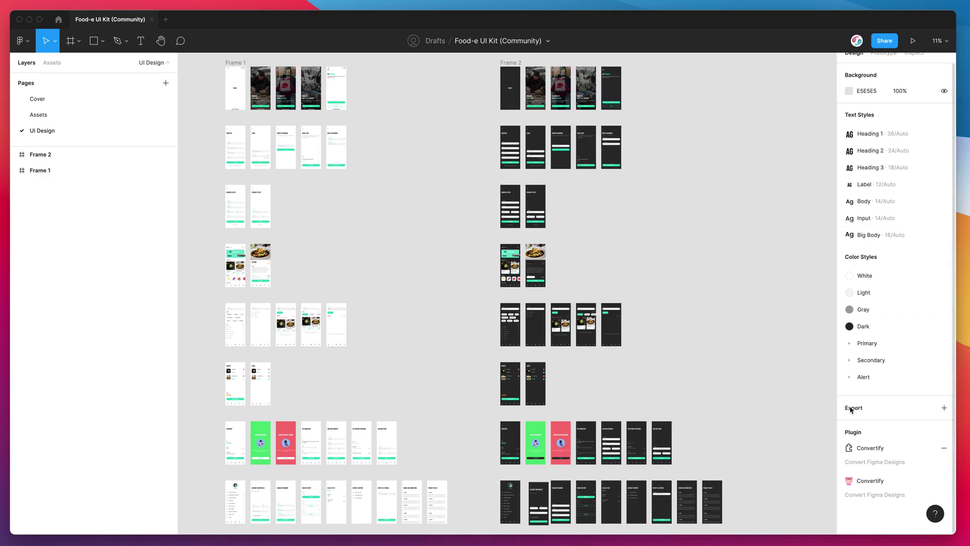
click(868, 482)
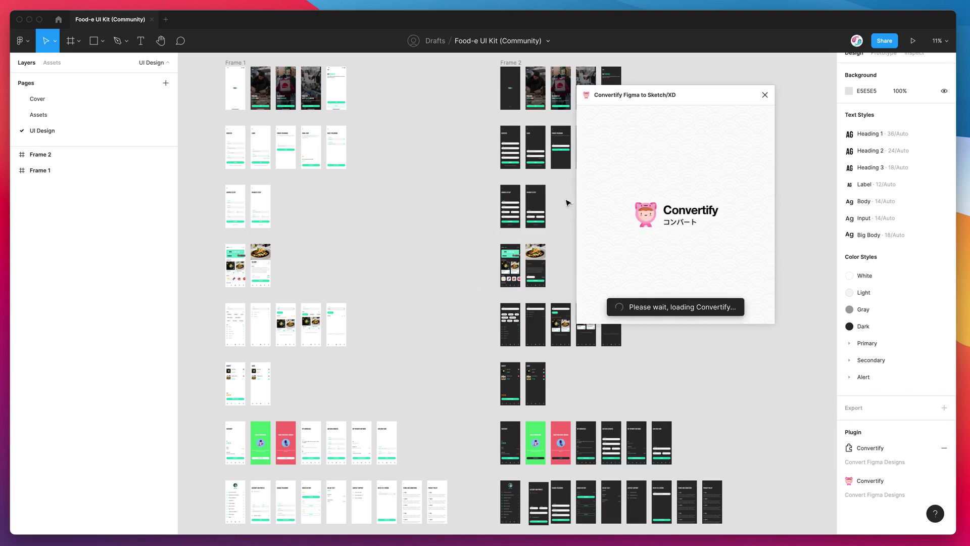
drag(665, 93, 690, 102)
click(759, 179)
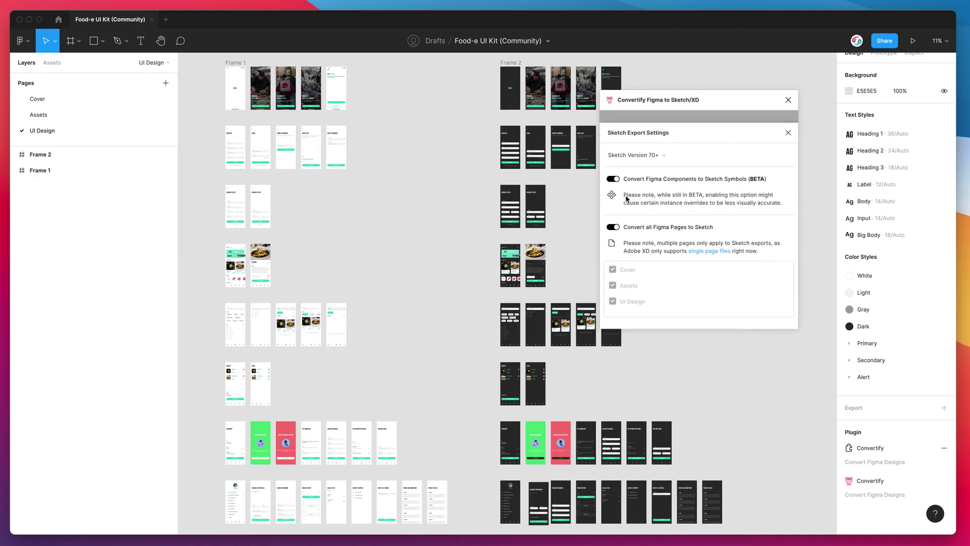
Step: Toggle 'Convert Figma Components to Sketch Symbols' and close the export settings panel
scroll(481, 225, up, 1)
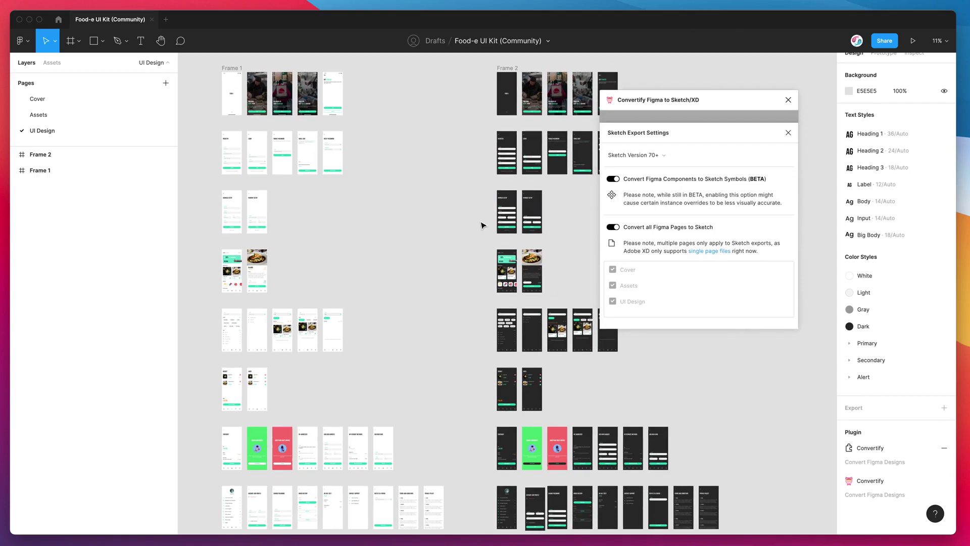
scroll(482, 225, down, 2)
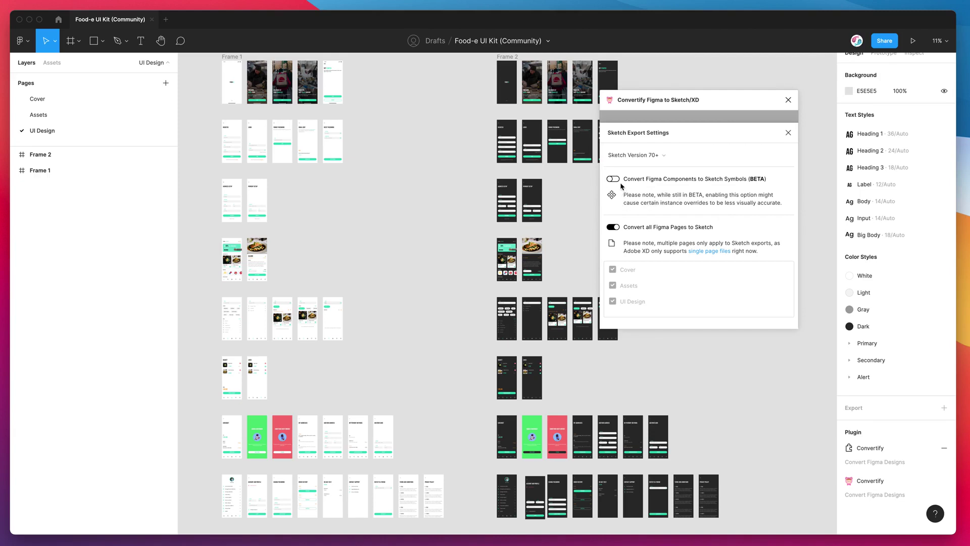
click(614, 180)
click(789, 136)
drag(722, 104, 751, 92)
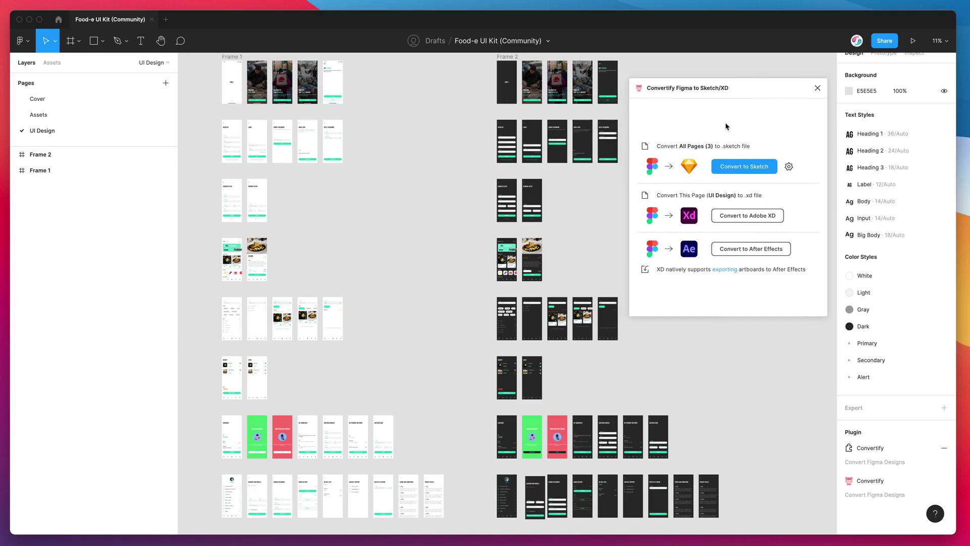